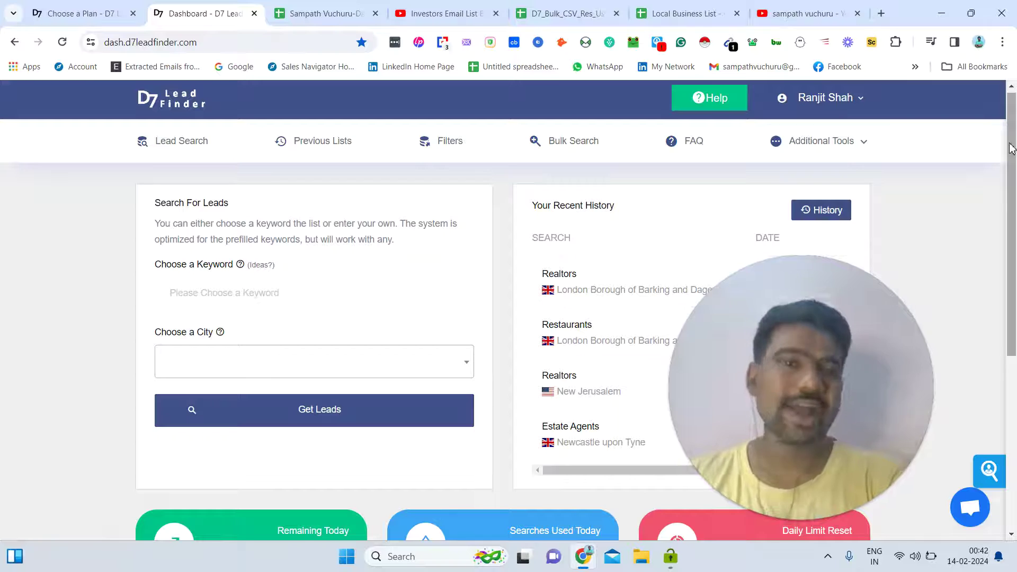
pyautogui.moveTo(1013, 95); pyautogui.dragTo(1013, 125)
pyautogui.scroll(1, 1013, 129)
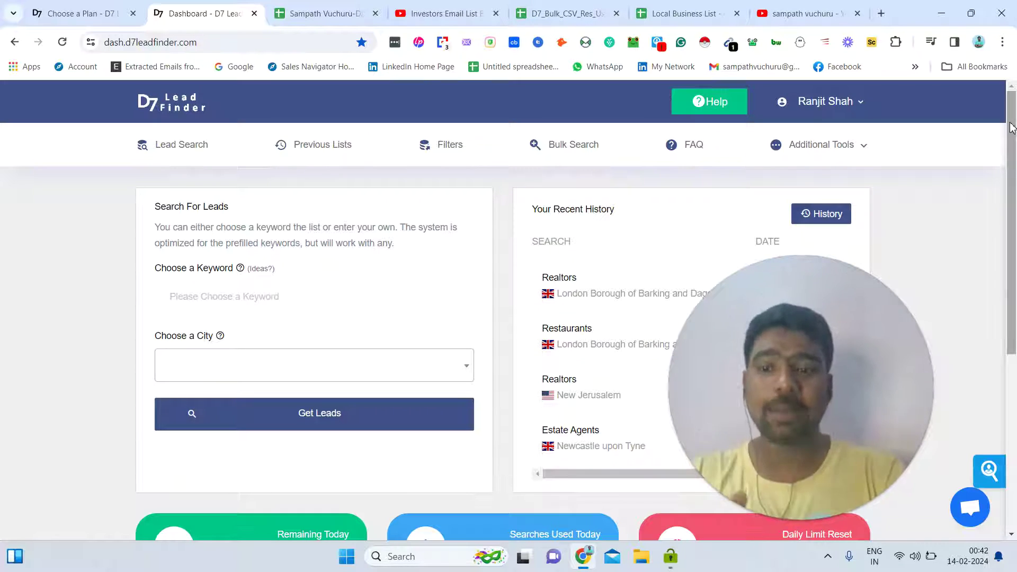
pyautogui.scroll(-5, 1015, 217)
pyautogui.scroll(5, 1014, 217)
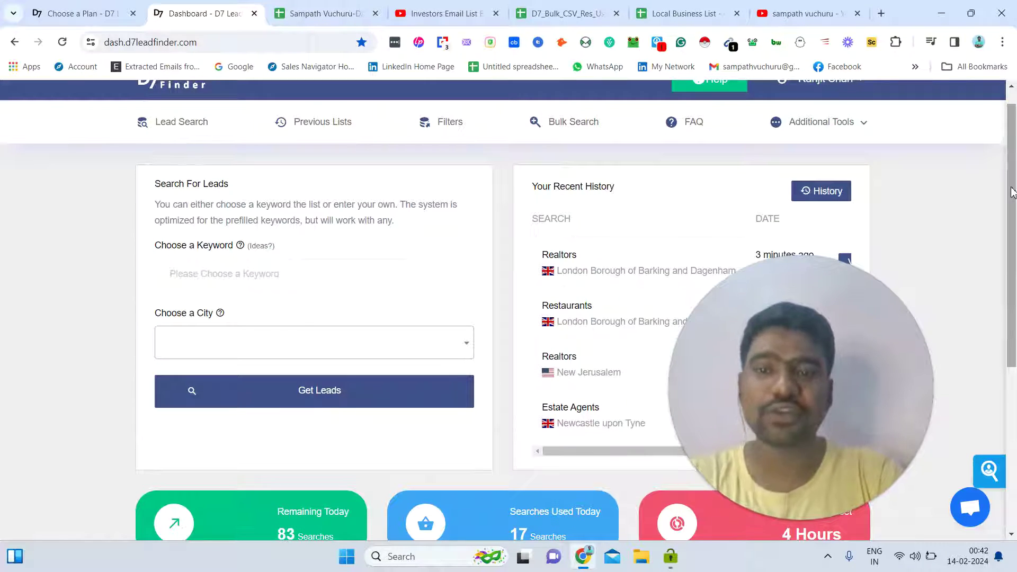
# Step: Switch to the Data List Example spreadsheet and examine the columns of the B2B List with Source Link sheet
pyautogui.click(324, 14)
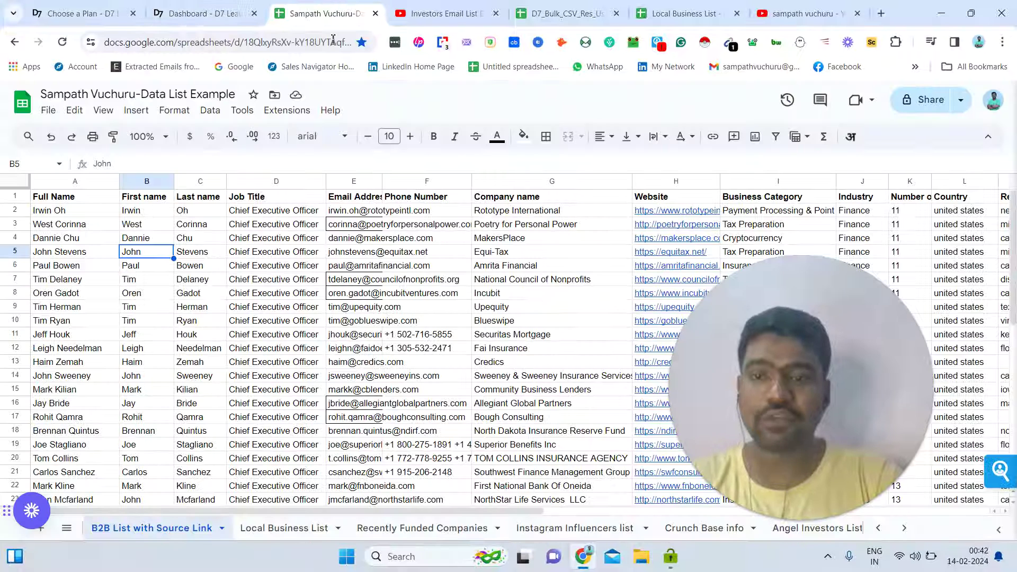
pyautogui.click(249, 362)
pyautogui.press('Right')
pyautogui.press('Right')
pyautogui.press('Right')
pyautogui.press('Right')
pyautogui.press('Right')
pyautogui.press('Right')
pyautogui.press('Right')
pyautogui.press('Right')
pyautogui.press('Right')
pyautogui.press('Right')
pyautogui.press('Right')
pyautogui.press('Right')
pyautogui.press('Right')
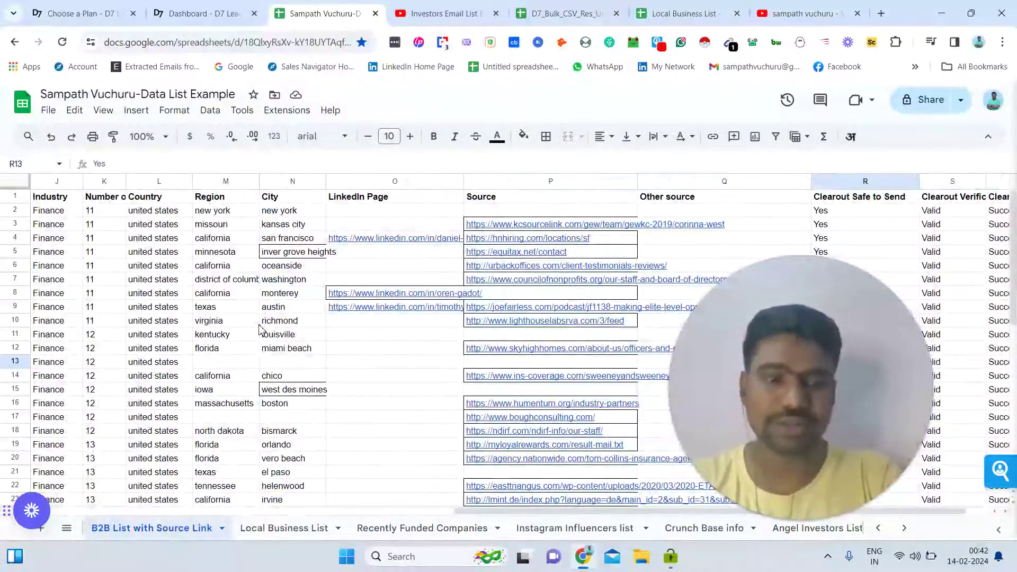
pyautogui.press('Home')
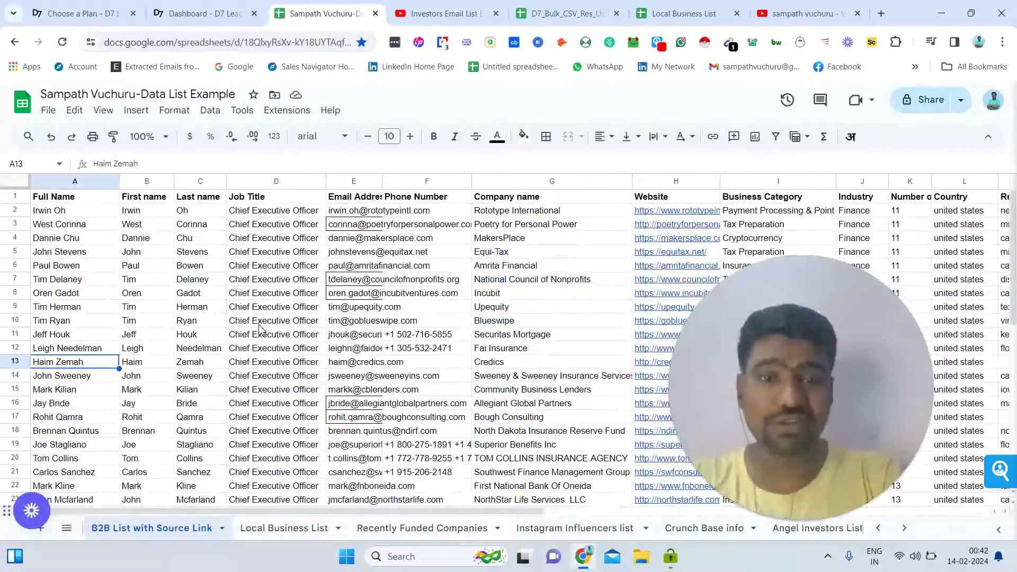
# Step: Look through the Recently Funded Companies, Angel Investors List and Instagram Influencers list sheets
pyautogui.click(392, 538)
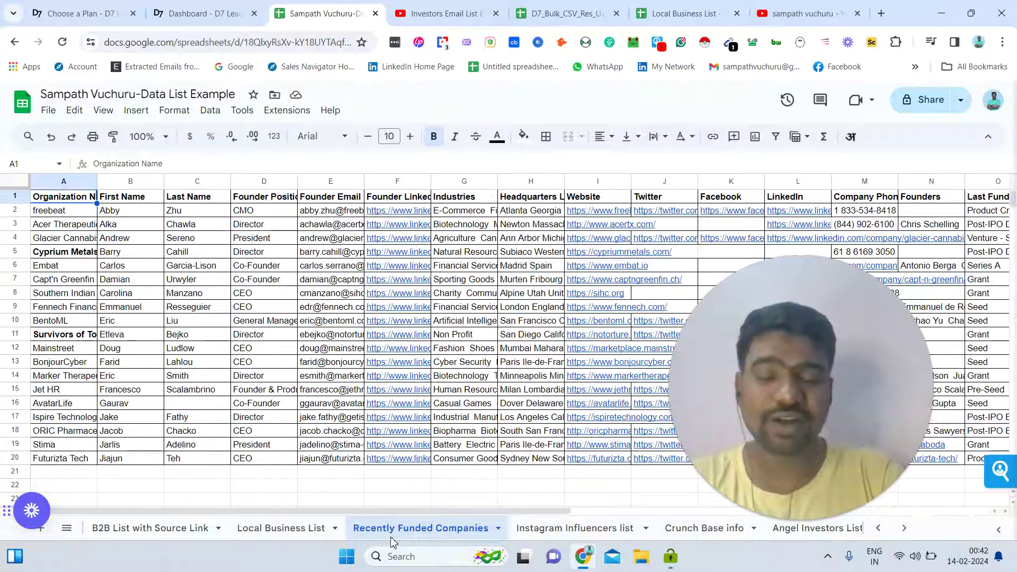
pyautogui.click(546, 535)
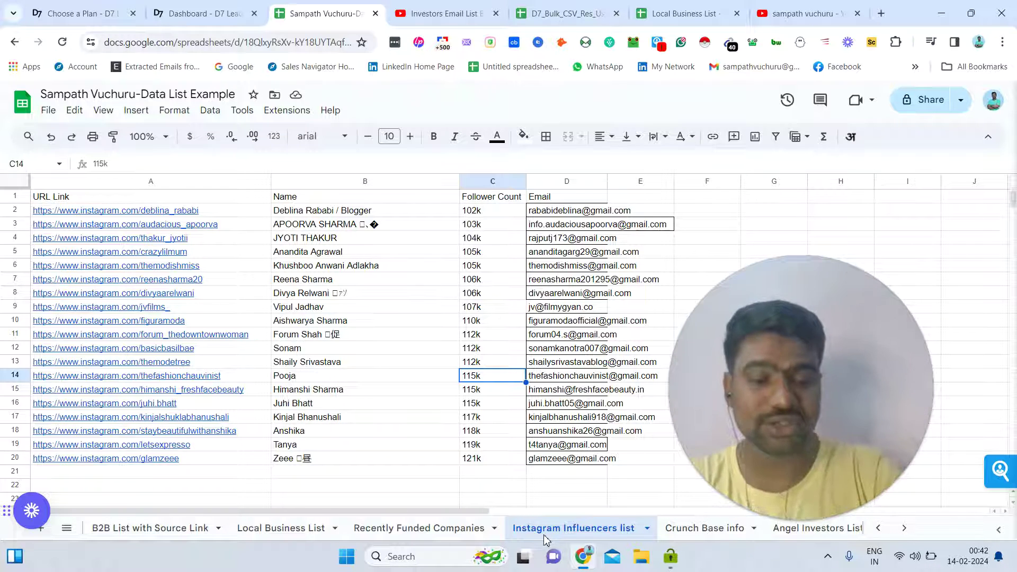
pyautogui.click(836, 530)
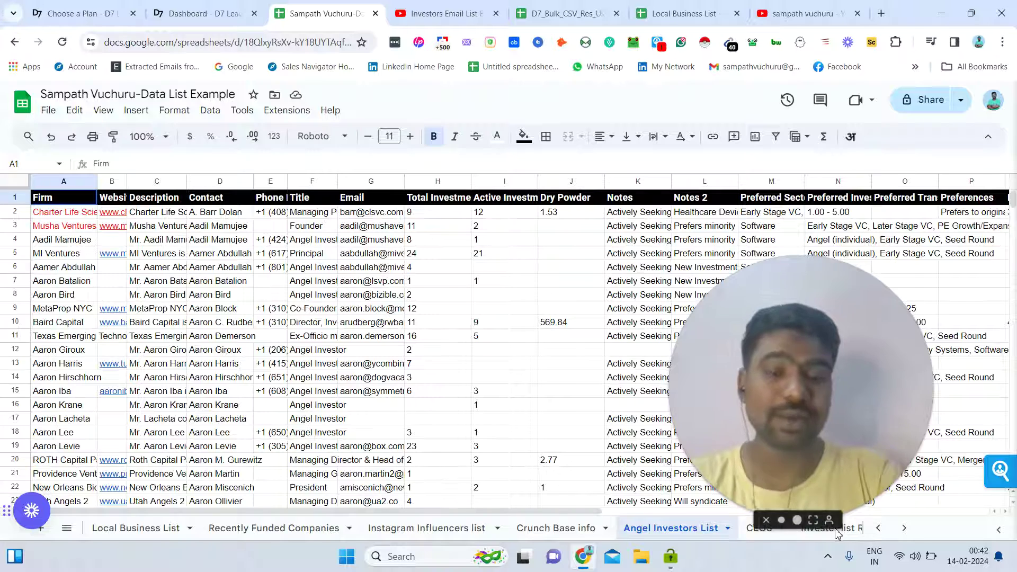
pyautogui.click(405, 529)
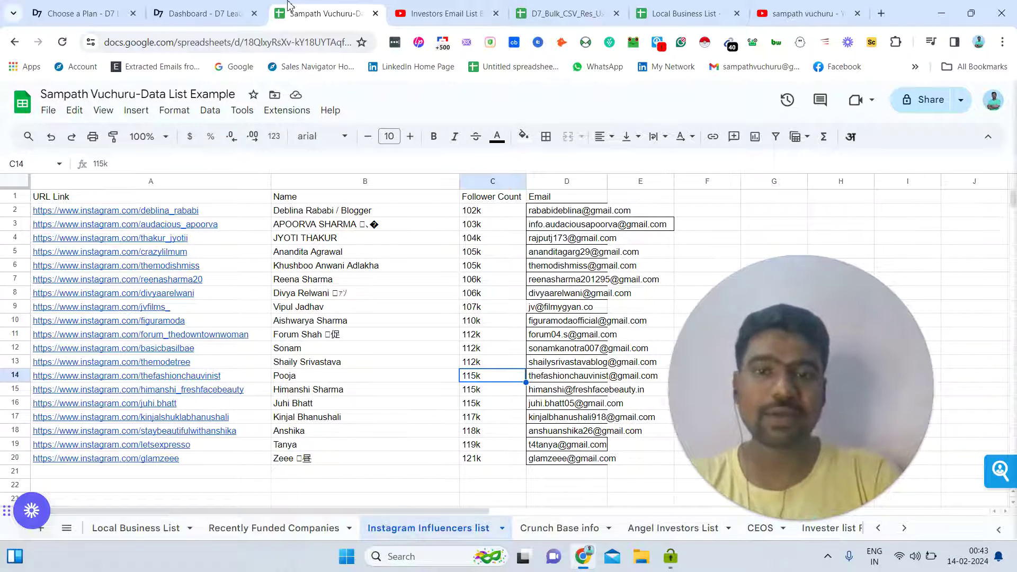
# Step: Switch to the Investors Email List Building YouTube video and highlight the WhatsApp and email contact lines in its description
pyautogui.click(421, 6)
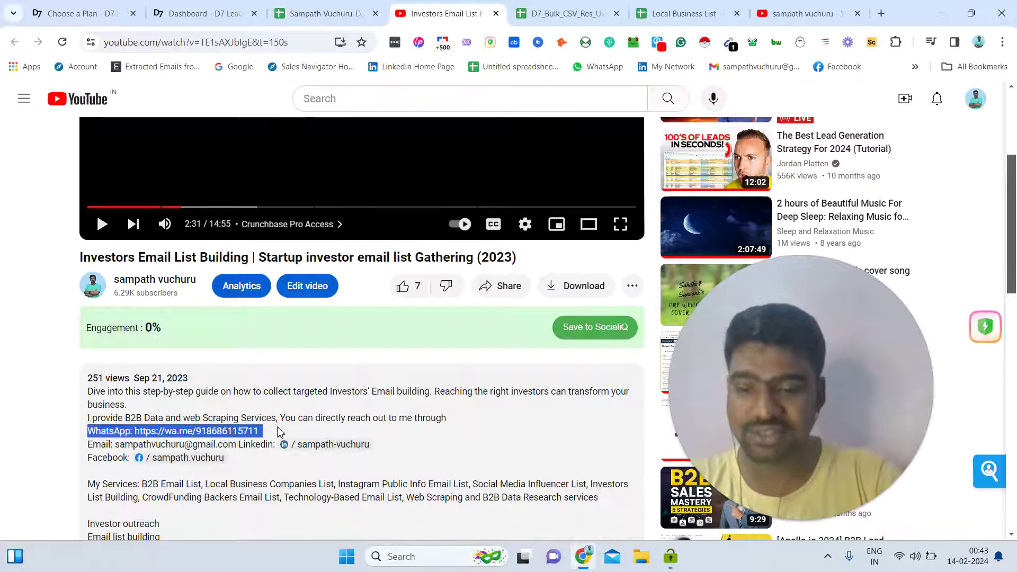
pyautogui.click(265, 433)
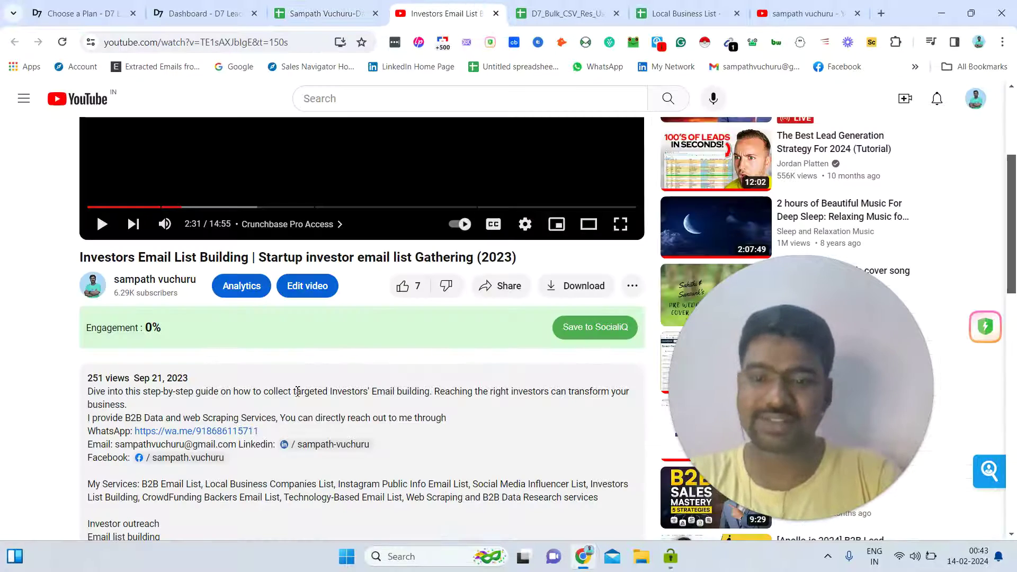
pyautogui.moveTo(87, 431); pyautogui.dragTo(252, 448)
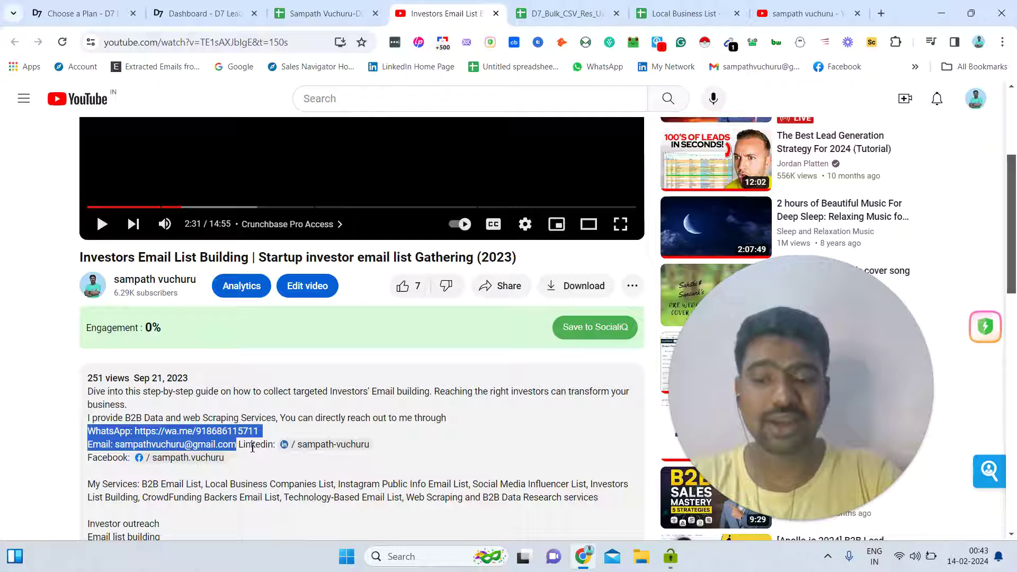
pyautogui.click(286, 433)
# Step: Go back to the D7 Lead Finder dashboard and look over its lead search and recent history
pyautogui.click(229, 6)
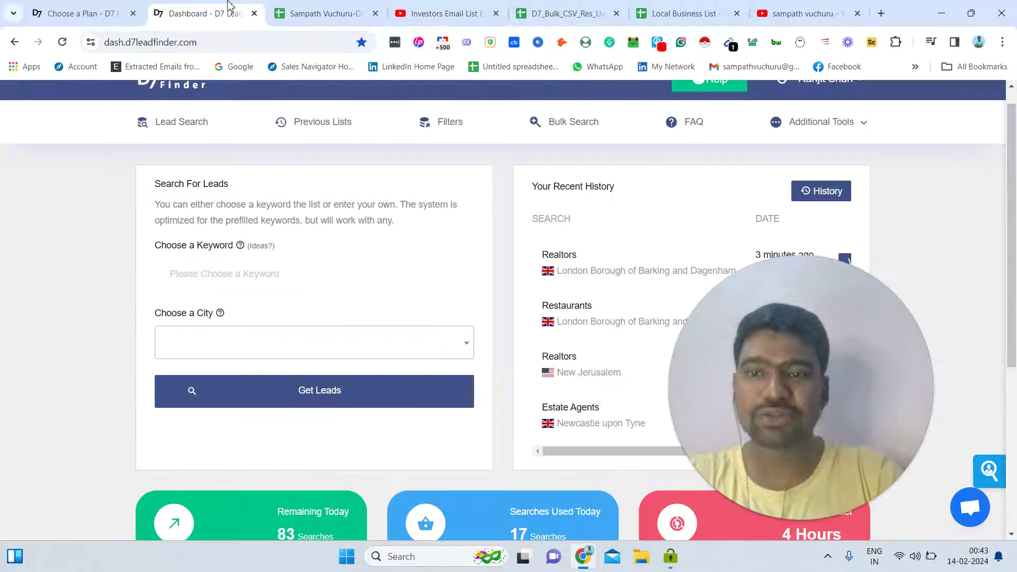
pyautogui.scroll(1, 1013, 143)
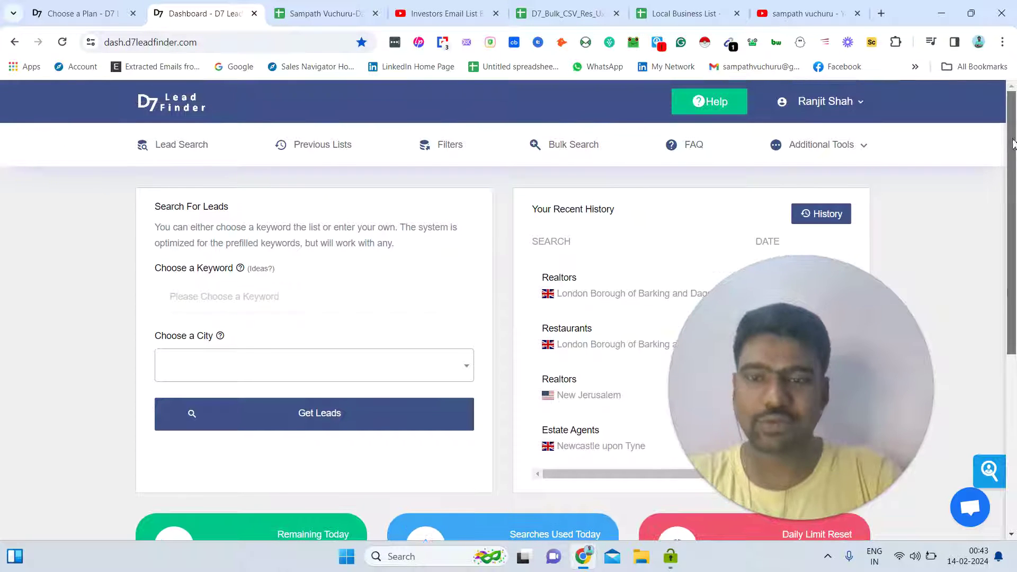
pyautogui.scroll(-3, 1012, 196)
pyautogui.scroll(3, 1012, 196)
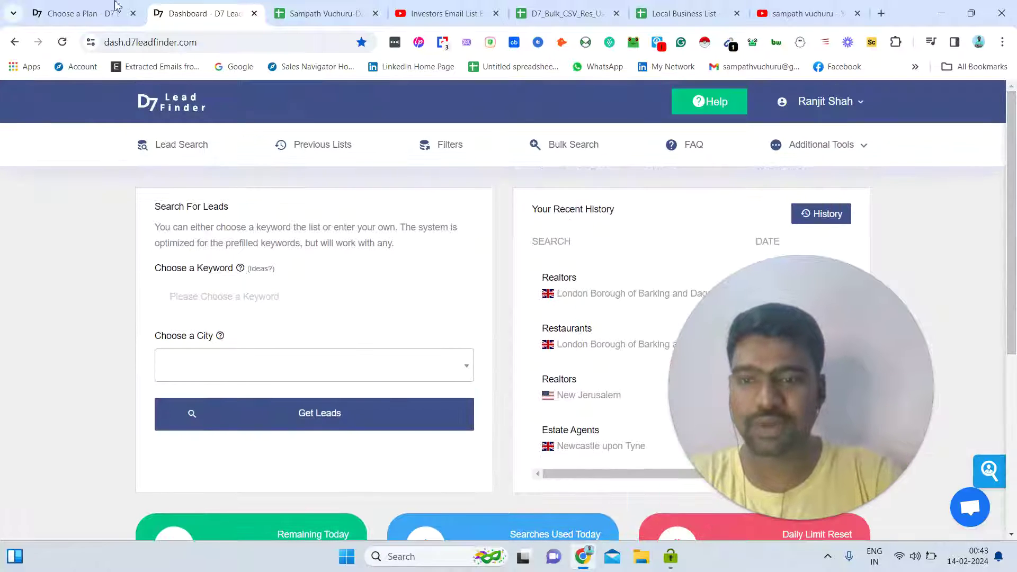
# Step: Compare the Starter, Agency and Professional plans on the D7 Lead Finder plan selection page
pyautogui.click(82, 7)
pyautogui.tripleClick(677, 224)
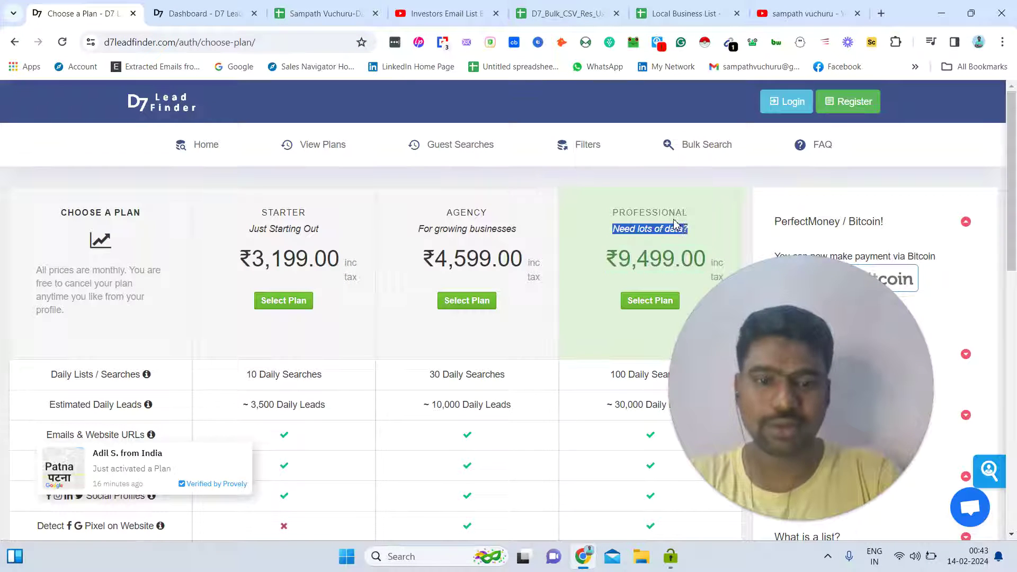
pyautogui.moveTo(678, 225); pyautogui.dragTo(652, 205)
pyautogui.tripleClick(303, 224)
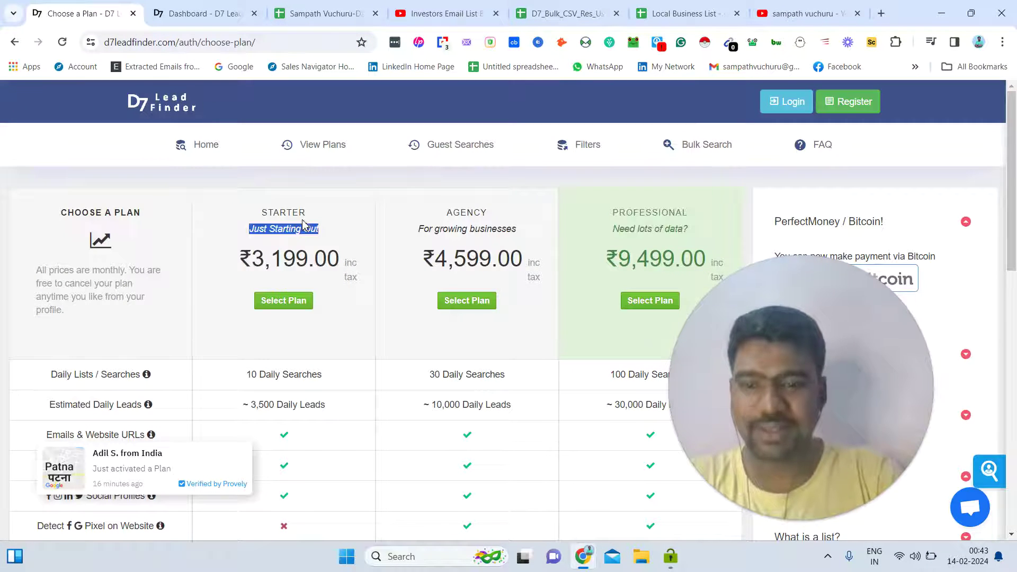
pyautogui.tripleClick(485, 245)
pyautogui.tripleClick(618, 230)
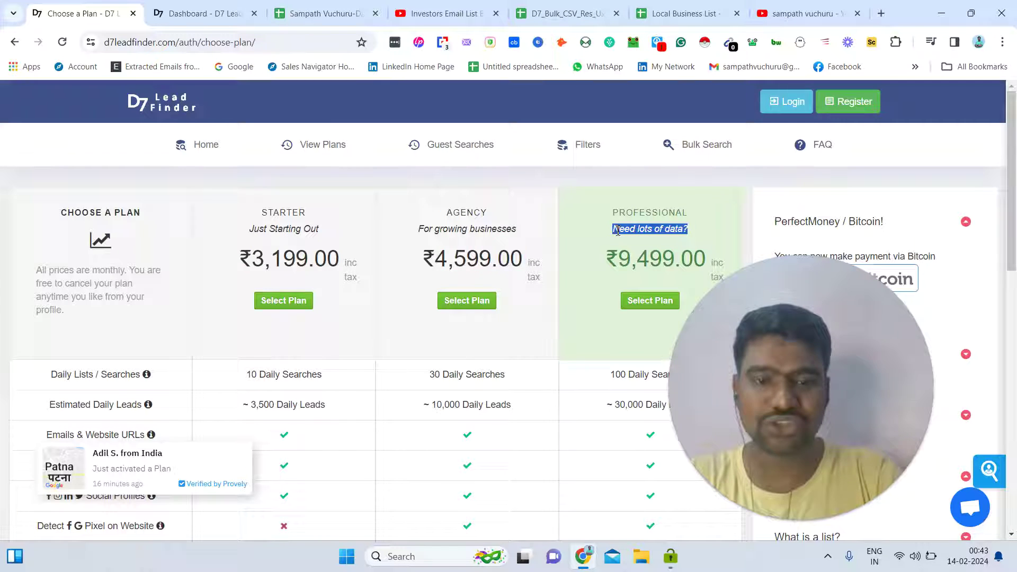
pyautogui.tripleClick(277, 226)
pyautogui.doubleClick(467, 234)
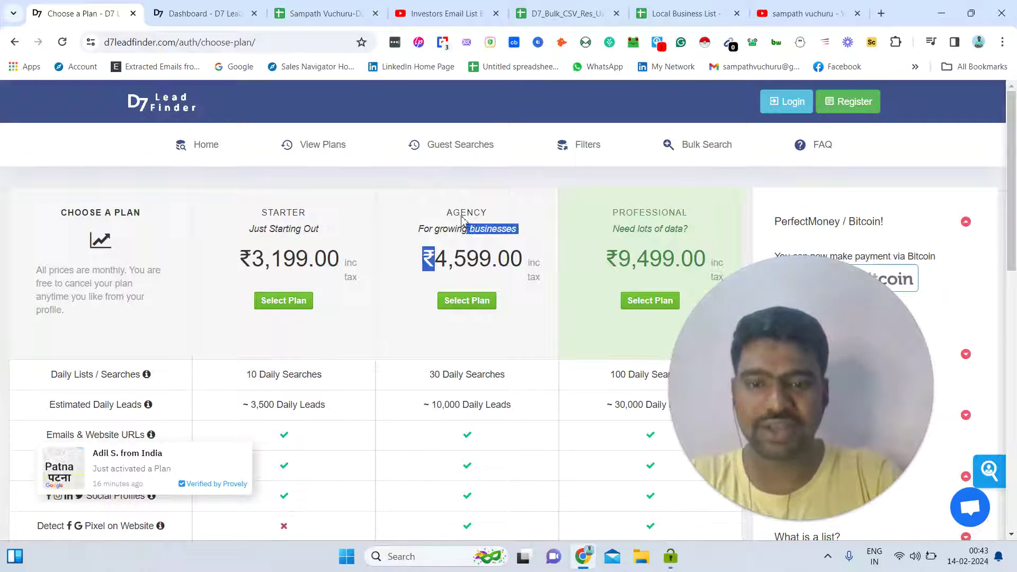
pyautogui.moveTo(462, 218); pyautogui.dragTo(455, 209)
pyautogui.click(457, 209)
# Step: Check the dashboard briefly, then highlight the Professional plan's name on the plan selection page
pyautogui.click(210, 13)
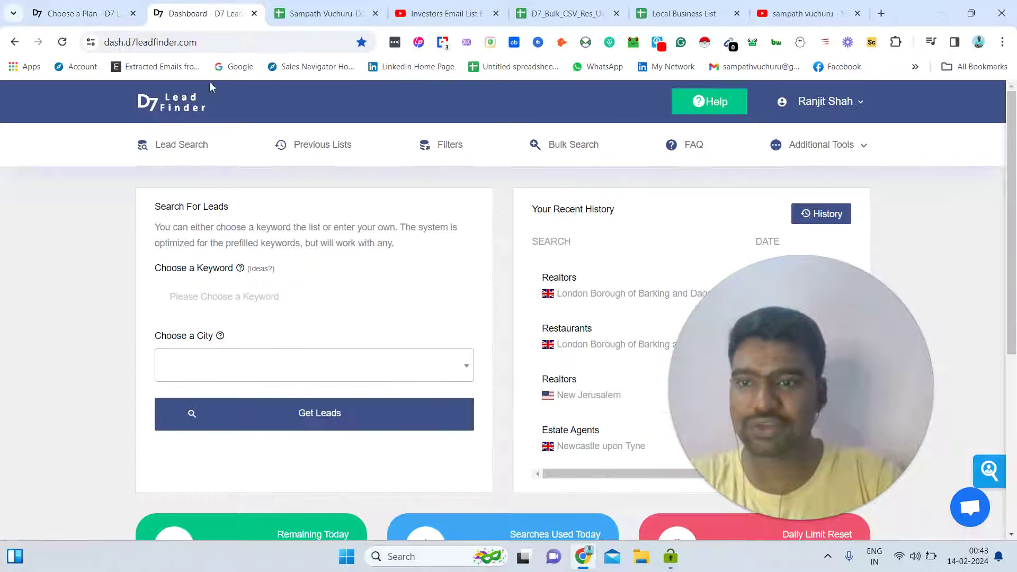
pyautogui.click(43, 8)
pyautogui.doubleClick(595, 217)
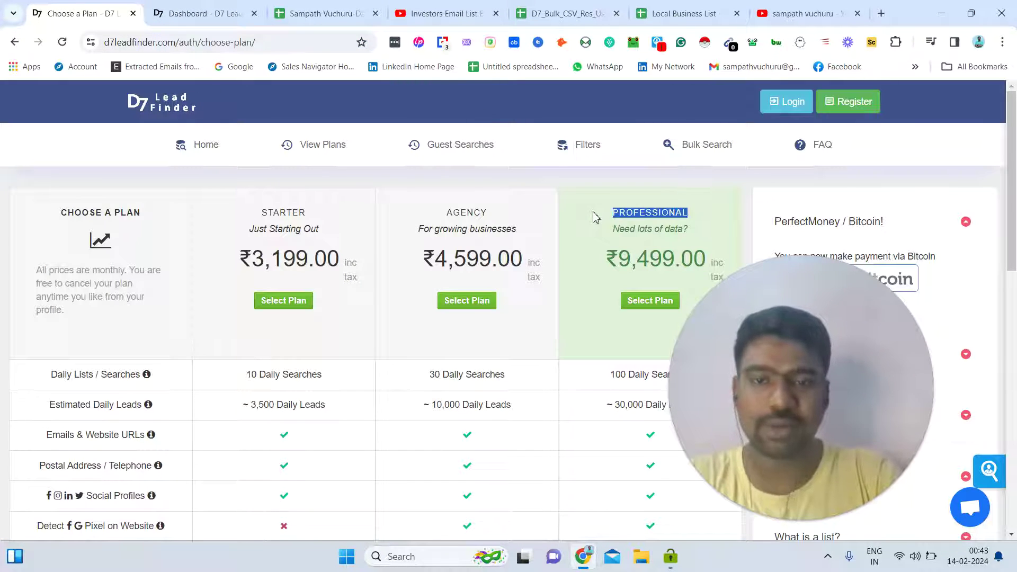
# Step: On the dashboard, run a lead search for the keyword Real Estate Brokers in New York, NY, USA
pyautogui.click(226, 4)
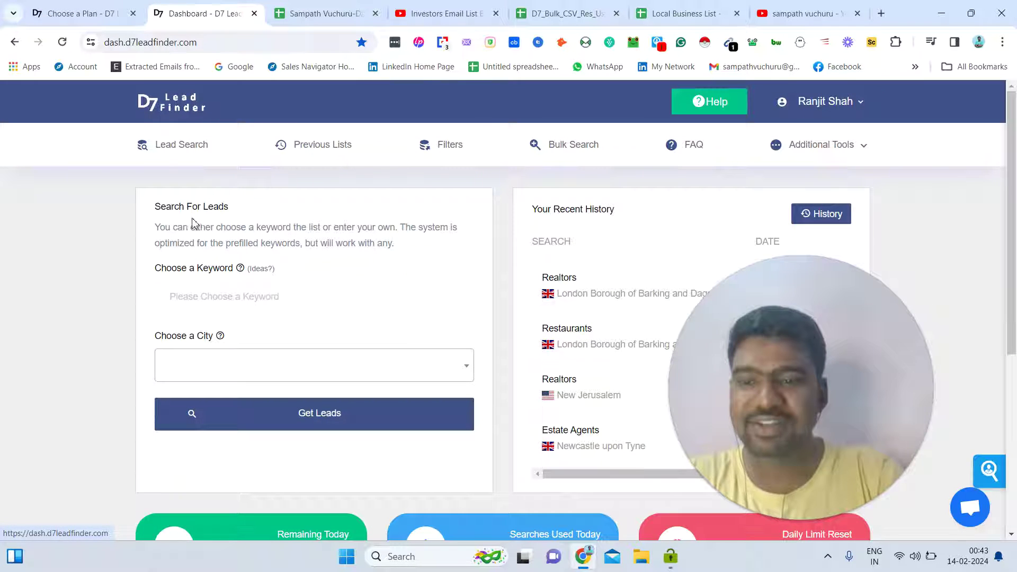
pyautogui.click(237, 377)
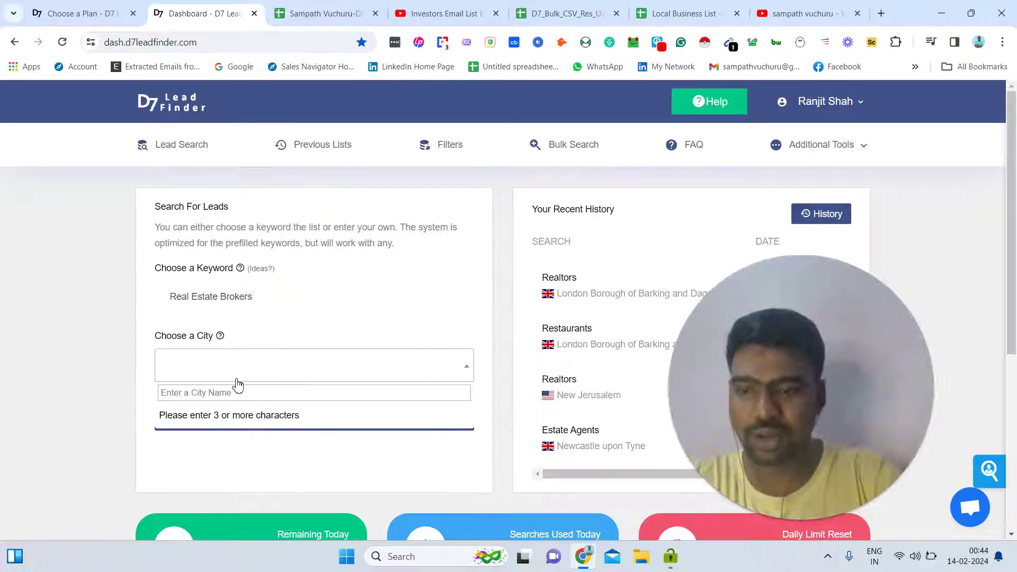
pyautogui.write('new')
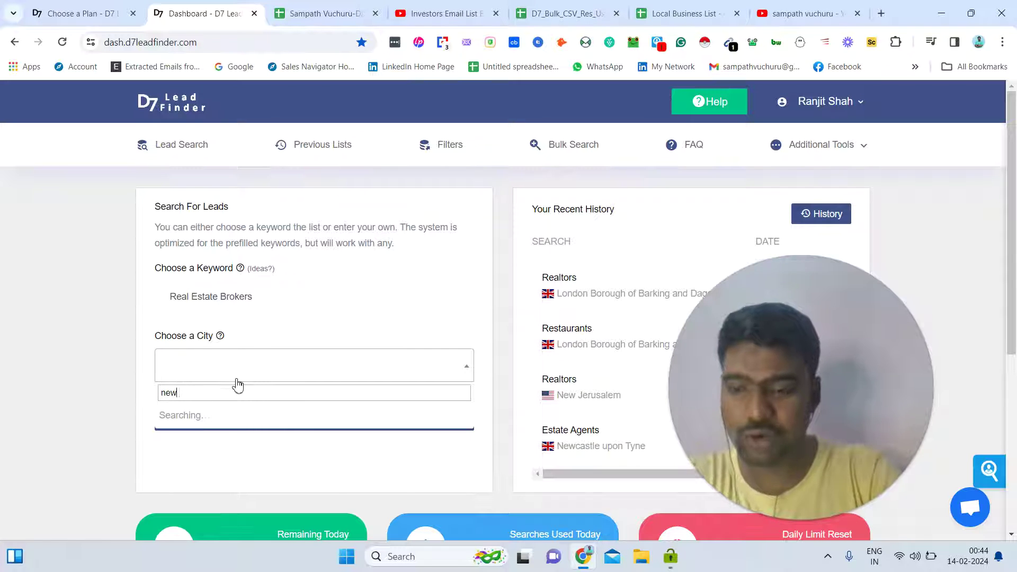
pyautogui.write(' yor')
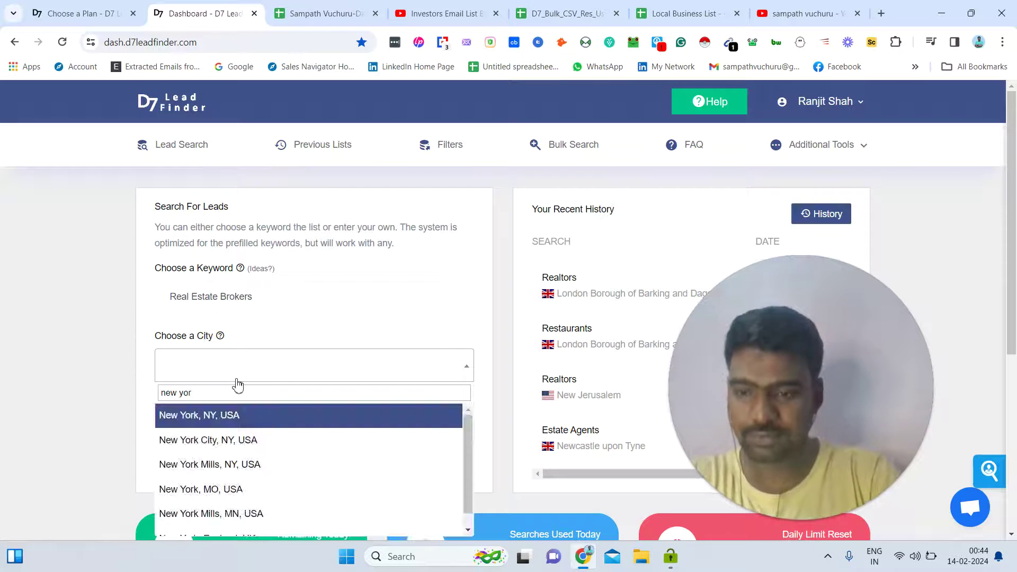
pyautogui.click(237, 417)
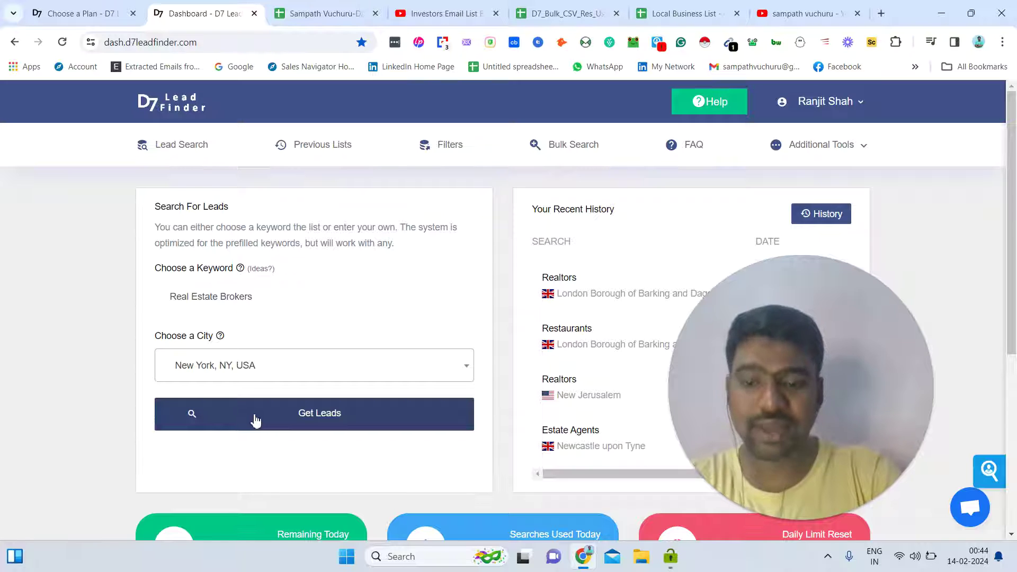
pyautogui.click(255, 419)
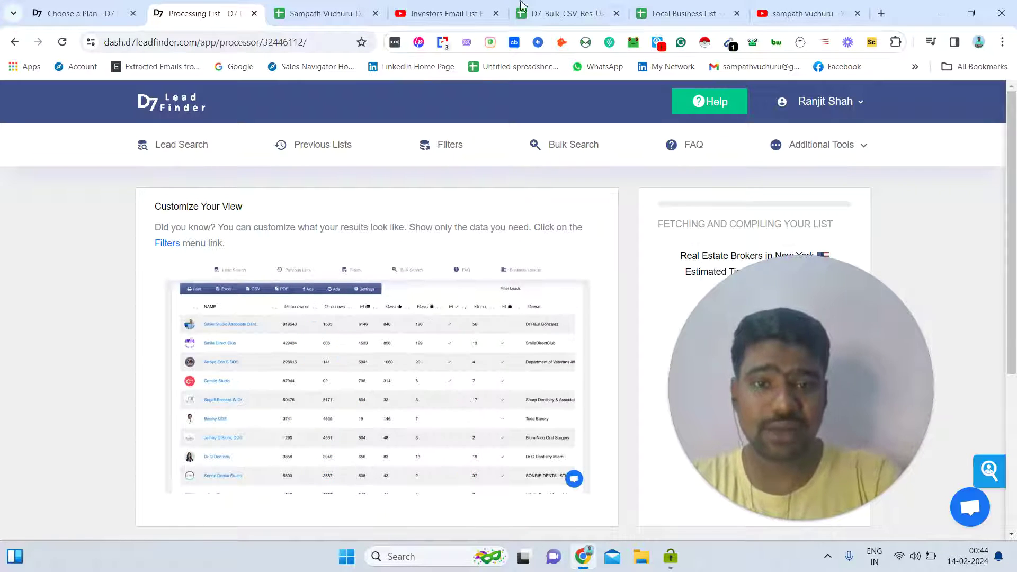
# Step: Switch to the D7_Bulk_CSV_Res_Usa_1 spreadsheet and examine the contact, website, category and address columns along row 3
pyautogui.click(550, 7)
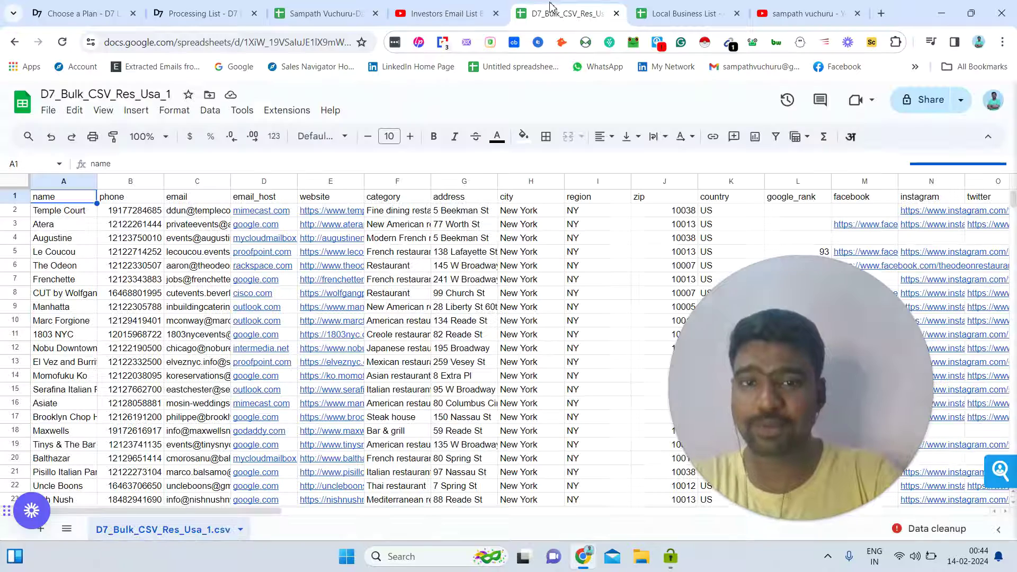
pyautogui.click(102, 228)
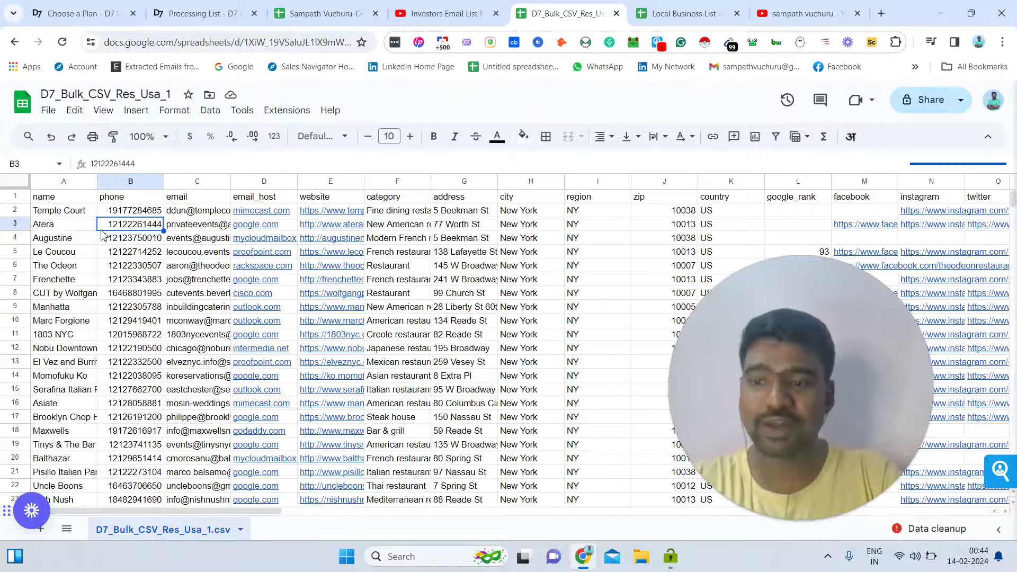
pyautogui.press('Left')
pyautogui.press('Right')
pyautogui.press('Right')
pyautogui.press('Right')
pyautogui.press('Right')
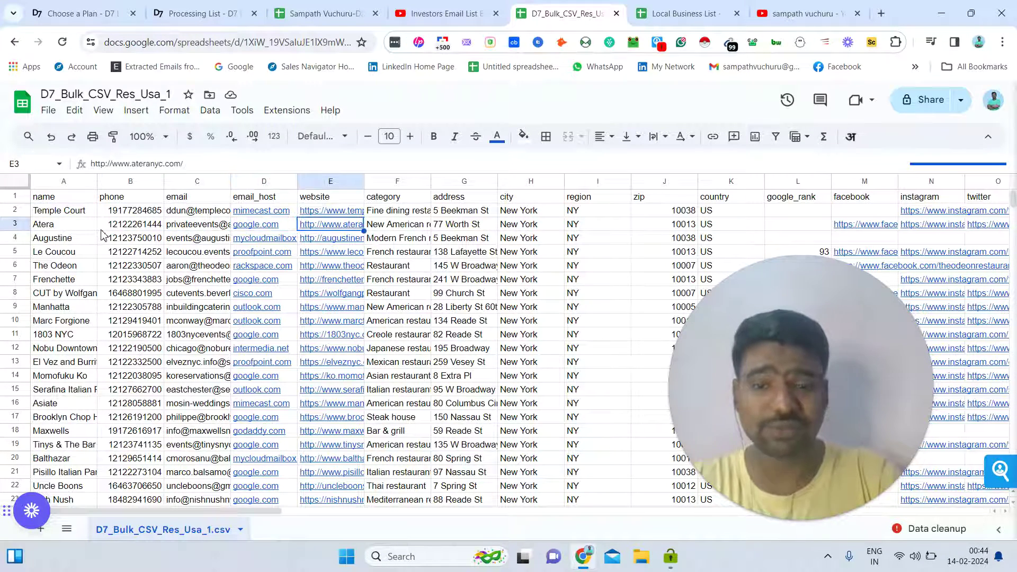
pyautogui.press('Right')
pyautogui.press('Right')
pyautogui.press('Right')
pyautogui.press('Right')
pyautogui.press('Right')
pyautogui.press('Right')
pyautogui.press('Right')
pyautogui.press('Right')
pyautogui.press('Right')
pyautogui.press('Right')
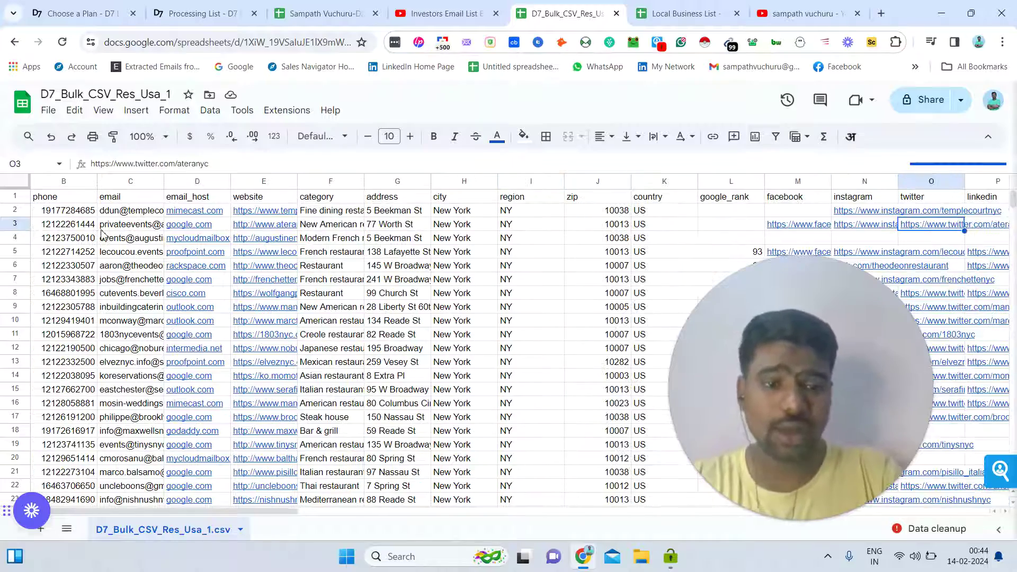
# Step: Review the Facebook, Instagram and Twitter link columns of the restaurant in row 3
pyautogui.press('Left')
pyautogui.press('Left')
pyautogui.press('Left')
pyautogui.press('Left')
pyautogui.press('Left')
pyautogui.press('Left')
pyautogui.press('Left')
pyautogui.press('Left')
pyautogui.press('Left')
pyautogui.press('Left')
pyautogui.press('Left')
pyautogui.press('Left')
pyautogui.press('Left')
pyautogui.press('Left')
pyautogui.press('Right')
pyautogui.press('Right')
pyautogui.press('Right')
pyautogui.press('Right')
pyautogui.press('Right')
pyautogui.press('Right')
pyautogui.press('Right')
pyautogui.press('Right')
pyautogui.press('Right')
pyautogui.press('Right')
pyautogui.press('Right')
pyautogui.press('Right')
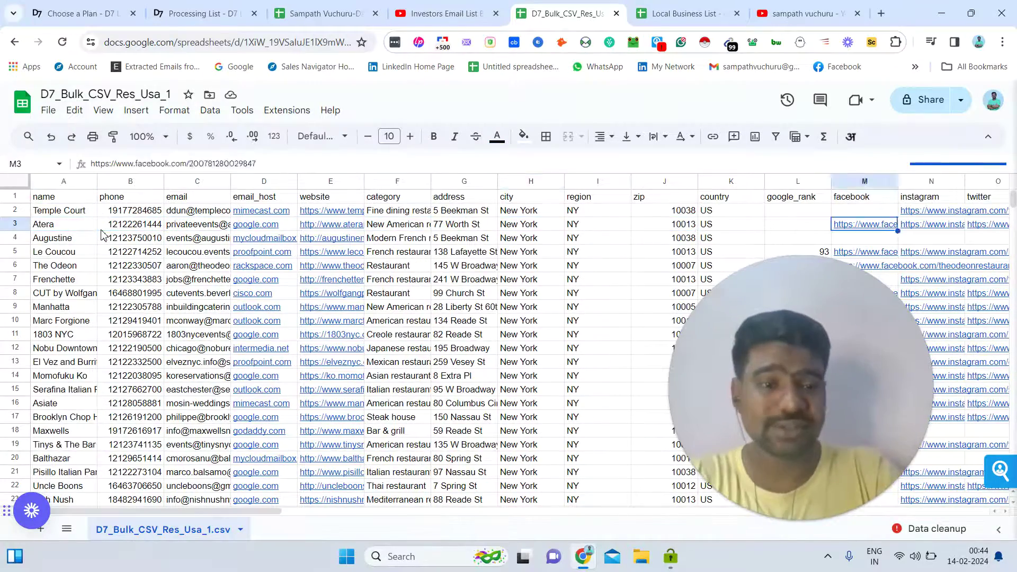
# Step: Examine the domain registration and Instagram statistics columns further along row 3, and return to the name column
pyautogui.press('Right')
pyautogui.press('Right')
pyautogui.press('Right')
pyautogui.press('Right')
pyautogui.press('Right')
pyautogui.press('Right')
pyautogui.press('Right')
pyautogui.press('Right')
pyautogui.press('Right')
pyautogui.press('Right')
pyautogui.press('Right')
pyautogui.press('Right')
pyautogui.press('Right')
pyautogui.press('Right')
pyautogui.press('Right')
pyautogui.press('Right')
pyautogui.press('Right')
pyautogui.press('Right')
pyautogui.press('Right')
pyautogui.press('Right')
pyautogui.press('Left')
pyautogui.press('Left')
pyautogui.press('Left')
pyautogui.press('Left')
pyautogui.press('Left')
pyautogui.press('Left')
pyautogui.press('Left')
pyautogui.press('Left')
pyautogui.press('Left')
pyautogui.press('Left')
pyautogui.press('Left')
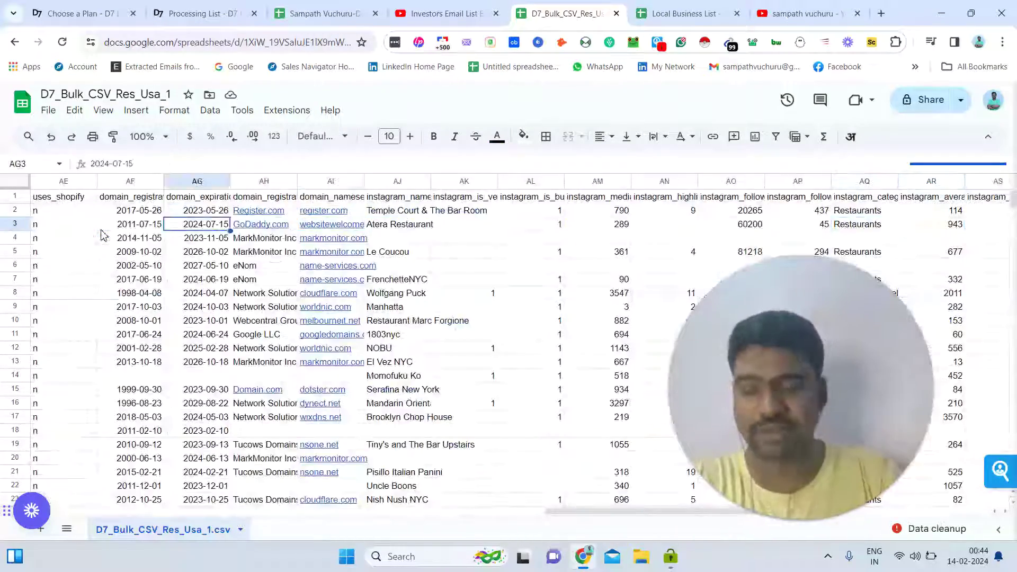
pyautogui.press('Left')
pyautogui.press('Left')
pyautogui.press('Left')
pyautogui.press('Left')
pyautogui.press('Left')
pyautogui.press('Left')
pyautogui.press('Left')
pyautogui.press('Left')
pyautogui.press('Left')
pyautogui.press('Left')
pyautogui.press('Left')
pyautogui.press('Left')
pyautogui.press('Left')
pyautogui.press('Left')
pyautogui.press('Left')
pyautogui.press('Left')
pyautogui.press('Left')
pyautogui.press('Left')
pyautogui.press('Left')
pyautogui.press('Left')
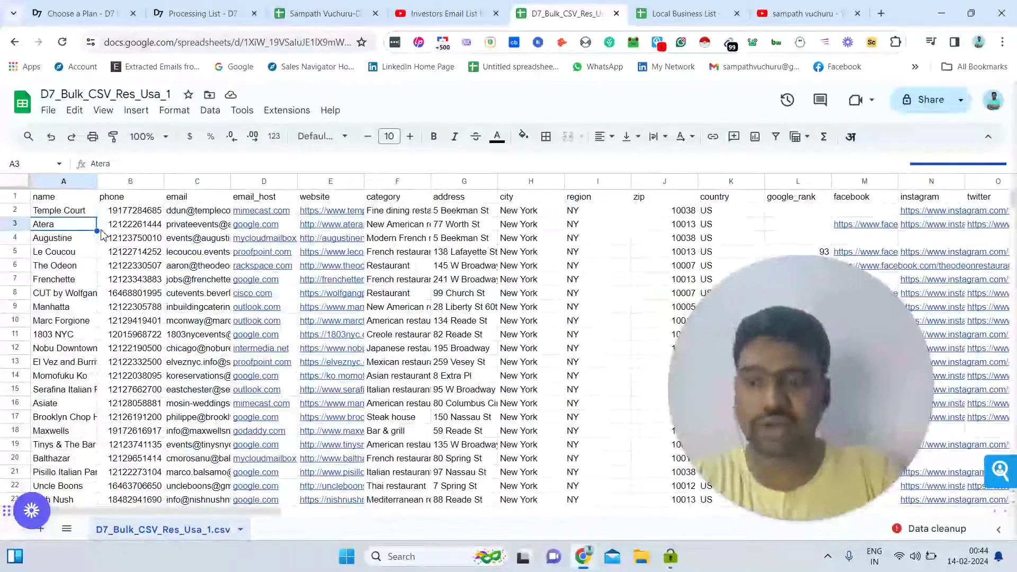
# Step: Go through the row 3 restaurant's phone, email and website columns again
pyautogui.press('Right')
pyautogui.press('Right')
pyautogui.press('Right')
pyautogui.press('Right')
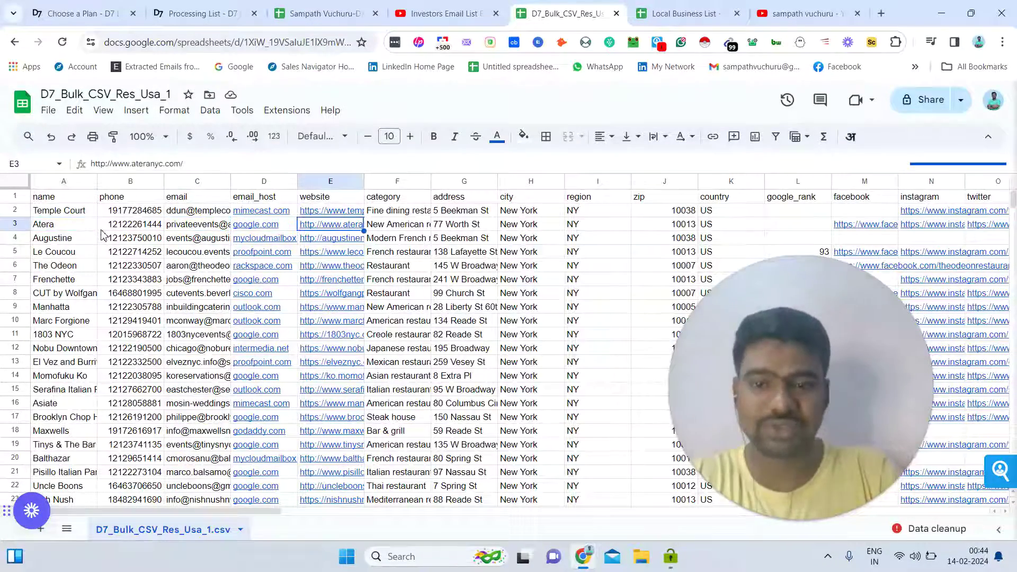
# Step: Examine the website, category, address, city and zip columns of row 3, and return to the name column
pyautogui.press('Right')
pyautogui.press('Right')
pyautogui.press('Right')
pyautogui.press('Right')
pyautogui.press('Right')
pyautogui.press('Right')
pyautogui.press('Right')
pyautogui.press('Right')
pyautogui.press('Right')
pyautogui.press('Left')
pyautogui.press('Left')
pyautogui.press('Left')
pyautogui.press('Left')
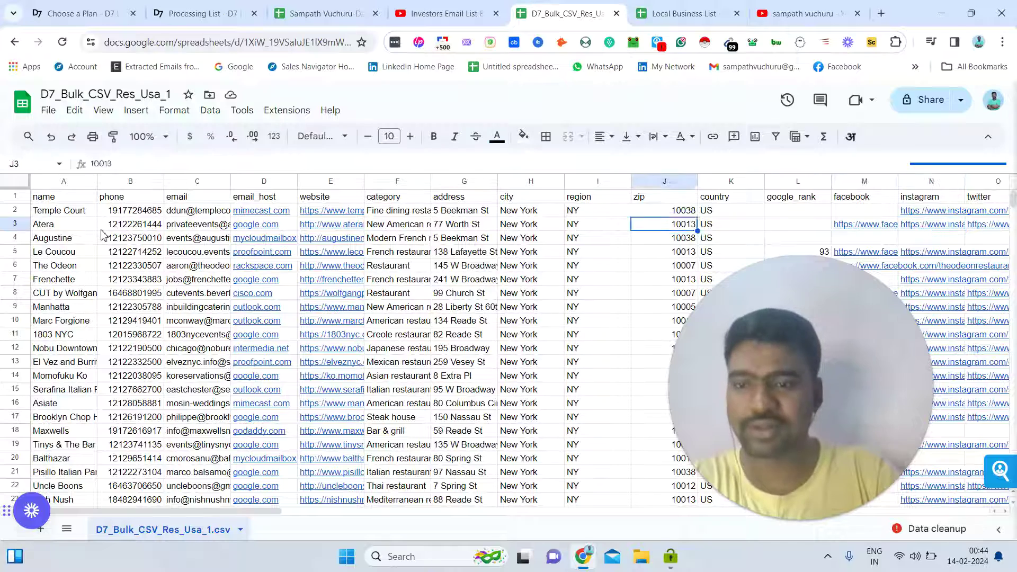
pyautogui.press('Left')
pyautogui.press('Left')
pyautogui.press('Left')
pyautogui.press('Left')
pyautogui.press('Left')
pyautogui.press('Left')
pyautogui.press('Left')
pyautogui.press('Left')
pyautogui.press('Left')
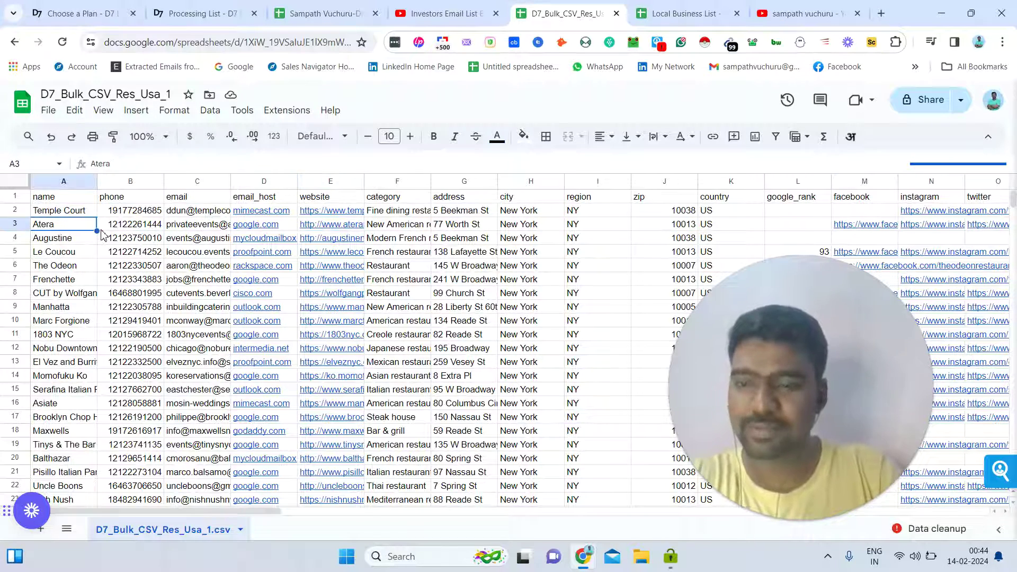
# Step: Go through row 3 from the restaurant name past the website and Google stars columns to the SEO schema column
pyautogui.press('Right')
pyautogui.press('Right')
pyautogui.press('Right')
pyautogui.press('Right')
pyautogui.press('Right')
pyautogui.press('Right')
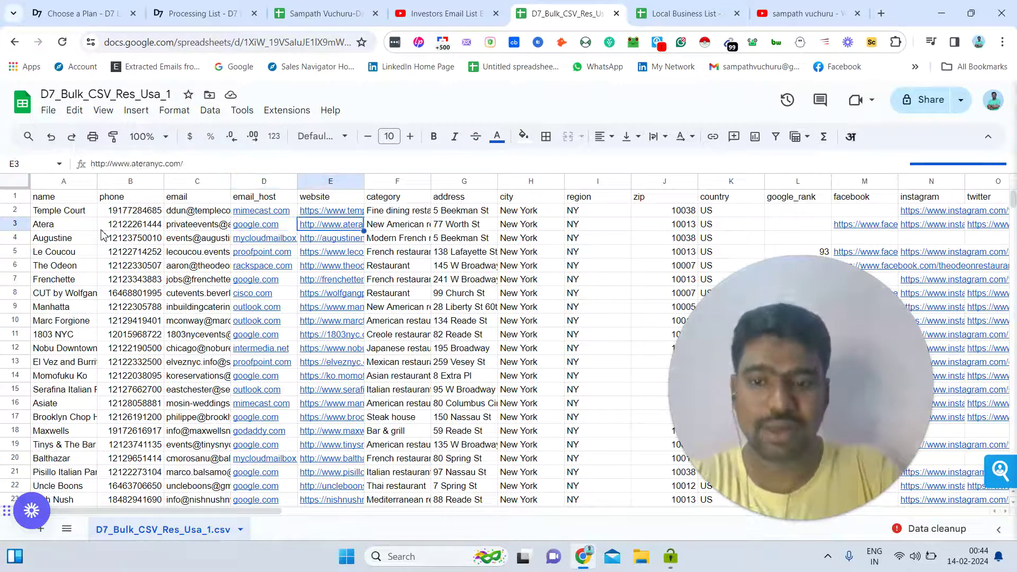
pyautogui.press('Right')
pyautogui.press('Right')
pyautogui.press('Right')
pyautogui.press('Right')
pyautogui.press('Right')
pyautogui.press('Right')
pyautogui.press('Right')
pyautogui.press('Right')
pyautogui.press('Right')
pyautogui.press('Right')
pyautogui.press('Right')
pyautogui.press('Right')
pyautogui.press('Right')
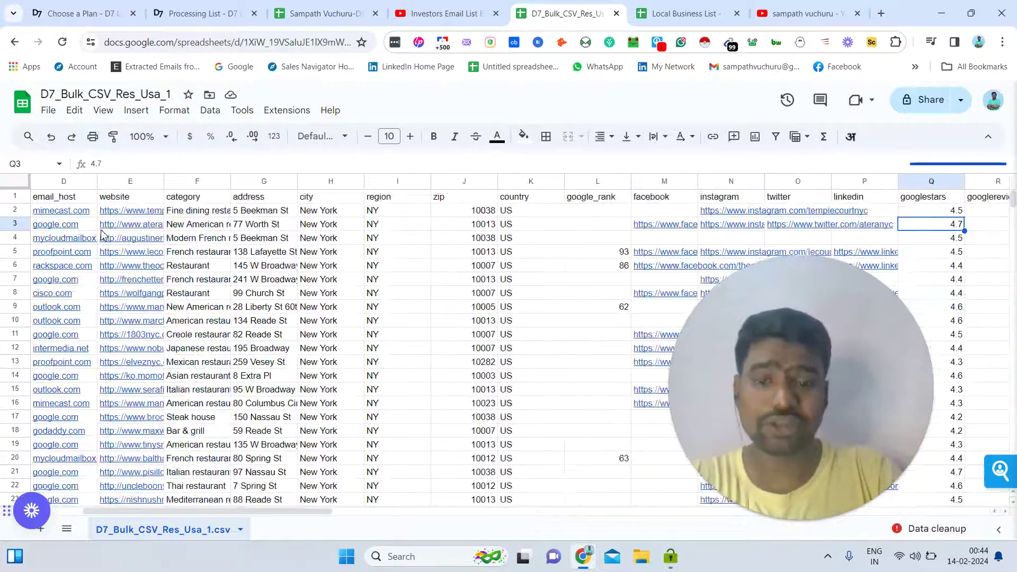
pyautogui.press('Right')
pyautogui.press('Right')
pyautogui.press('Right')
pyautogui.press('Right')
pyautogui.press('Right')
pyautogui.press('Right')
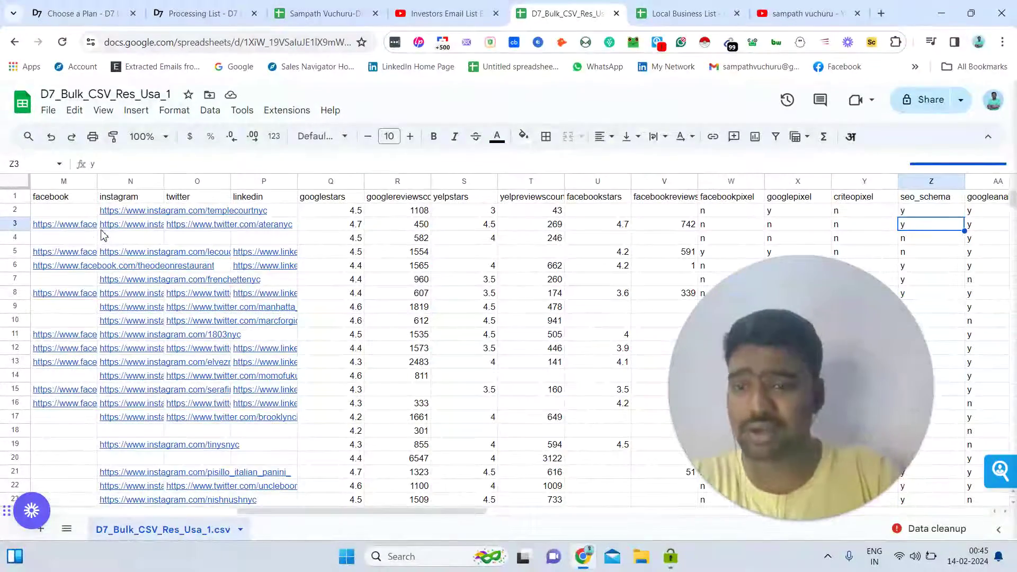
# Step: Compare the Facebook stars, Facebook reviews and Facebook pixel columns in row 3
pyautogui.press('Left')
pyautogui.press('Left')
pyautogui.press('Left')
pyautogui.press('Left')
pyautogui.press('Left')
pyautogui.press('Left')
pyautogui.press('Left')
pyautogui.press('Left')
pyautogui.press('Left')
pyautogui.press('Right')
pyautogui.press('Right')
pyautogui.press('Right')
pyautogui.press('Right')
pyautogui.press('Right')
pyautogui.press('Right')
pyautogui.press('Right')
pyautogui.press('Right')
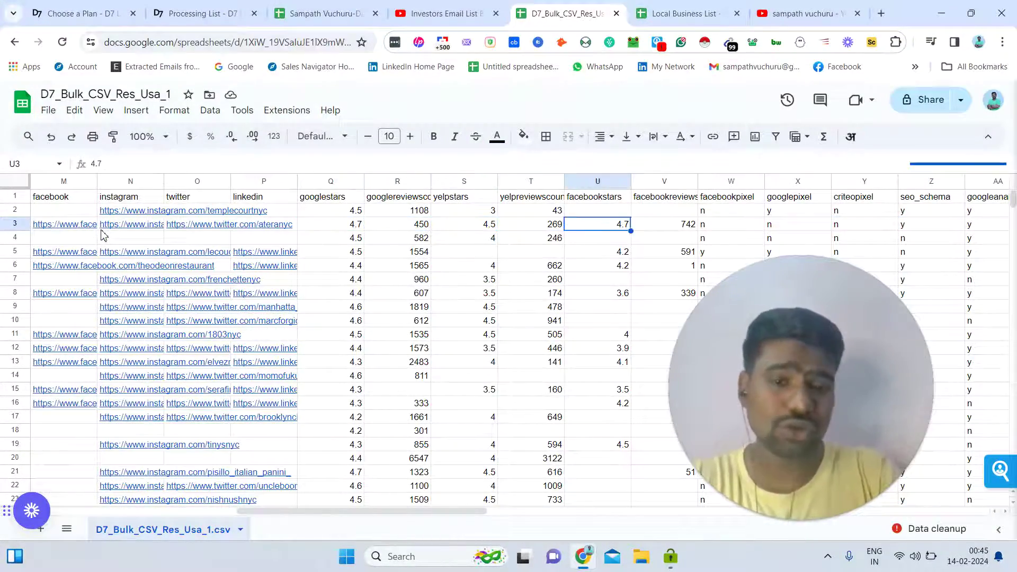
pyautogui.press('Right')
pyautogui.press('Right')
pyautogui.press('Left')
pyautogui.press('Left')
pyautogui.press('Left')
pyautogui.press('Left')
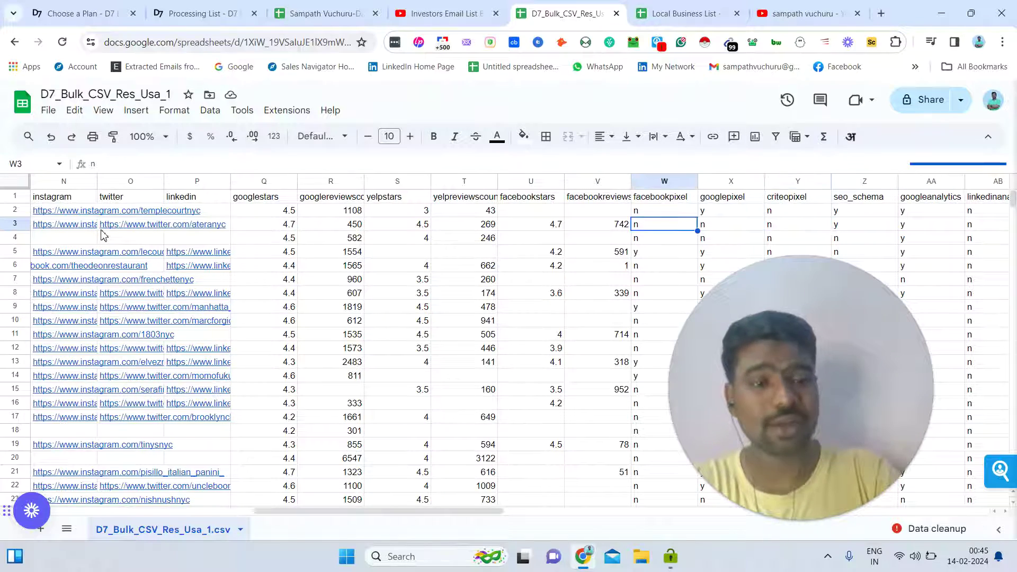
# Step: Examine the analytics, WordPress, mobile-friendly, Shopify and domain columns of row 3, and return to the start of the row
pyautogui.press('Right')
pyautogui.press('Right')
pyautogui.press('Right')
pyautogui.press('Right')
pyautogui.press('Right')
pyautogui.press('Right')
pyautogui.press('Right')
pyautogui.press('Right')
pyautogui.press('Right')
pyautogui.press('Right')
pyautogui.press('Right')
pyautogui.press('Right')
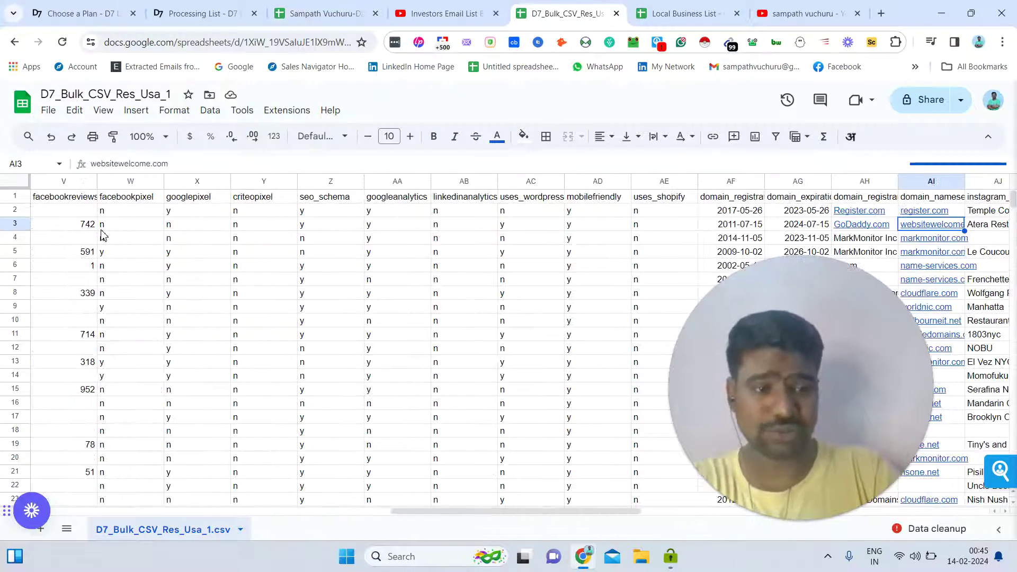
pyautogui.press('Left')
pyautogui.press('Left')
pyautogui.press('Left')
pyautogui.press('Left')
pyautogui.press('Left')
pyautogui.press('Left')
pyautogui.press('Left')
pyautogui.press('Left')
pyautogui.press('Left')
pyautogui.press('Left')
pyautogui.press('Left')
pyautogui.press('Left')
pyautogui.press('Left')
pyautogui.press('Left')
pyautogui.press('Left')
pyautogui.press('Left')
pyautogui.press('Left')
pyautogui.press('Left')
pyautogui.press('Left')
pyautogui.press('Left')
pyautogui.press('Left')
pyautogui.press('Left')
pyautogui.press('Left')
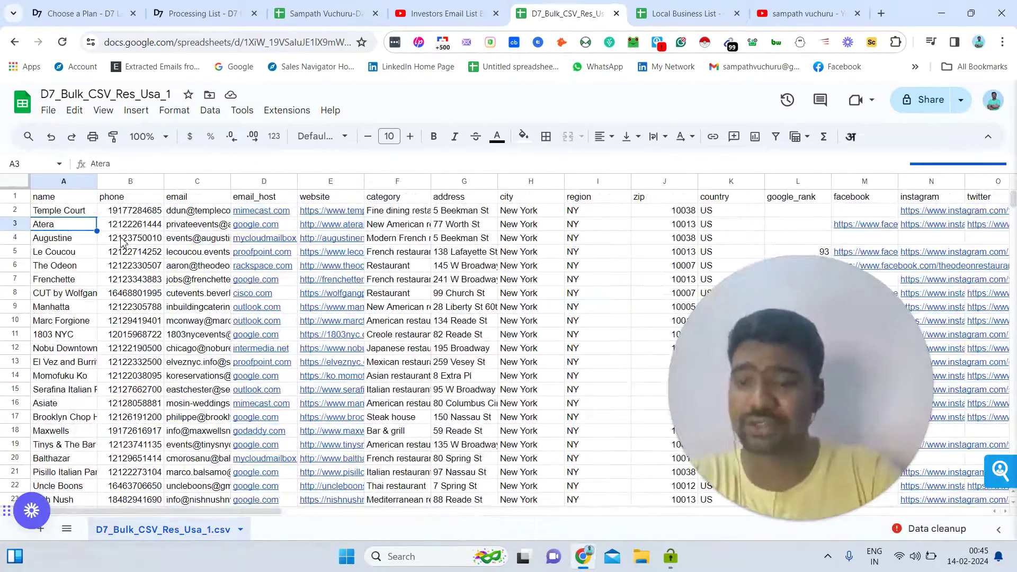
# Step: Review the phone, email and address columns, and highlight the Facebook, Instagram, Twitter and LinkedIn cells of rows 2 and 3
pyautogui.click(123, 241)
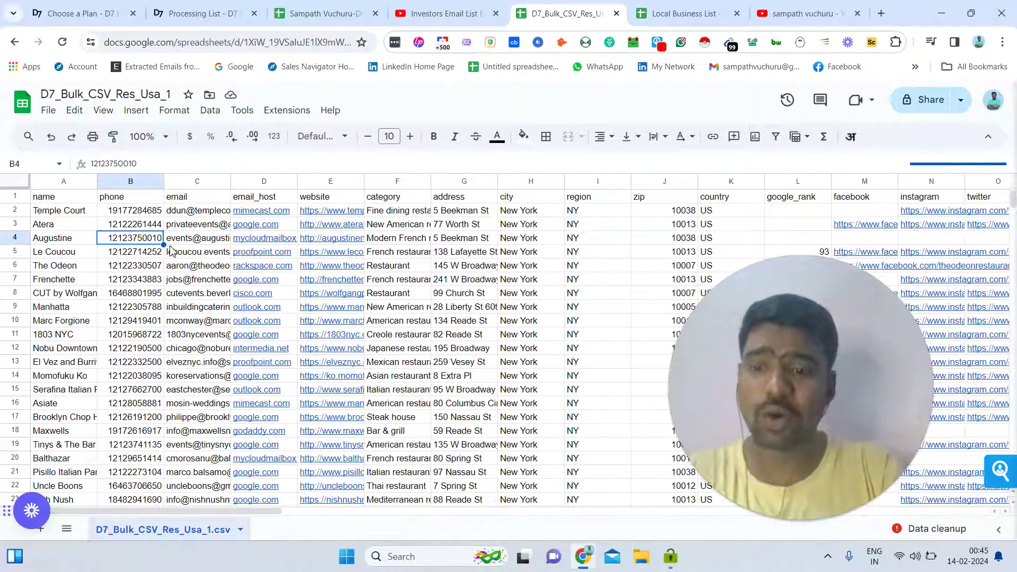
pyautogui.press('Right')
pyautogui.click(444, 229)
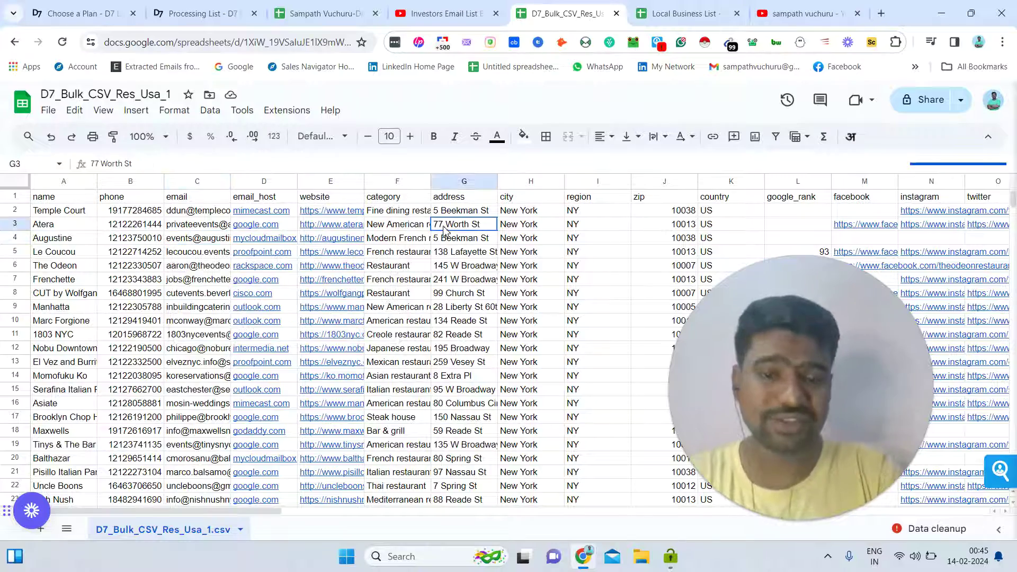
pyautogui.press('Right')
pyautogui.press('Right')
pyautogui.press('Right')
pyautogui.press('Right')
pyautogui.press('Right')
pyautogui.press('Right')
pyautogui.press('Right')
pyautogui.press('Right')
pyautogui.press('Right')
pyautogui.press('Right')
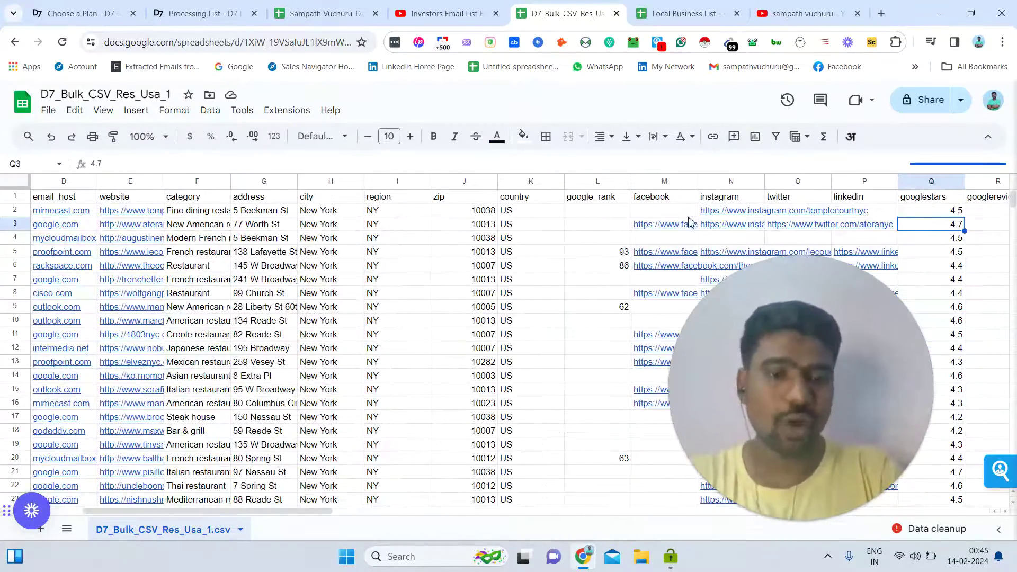
pyautogui.moveTo(683, 211); pyautogui.dragTo(869, 225)
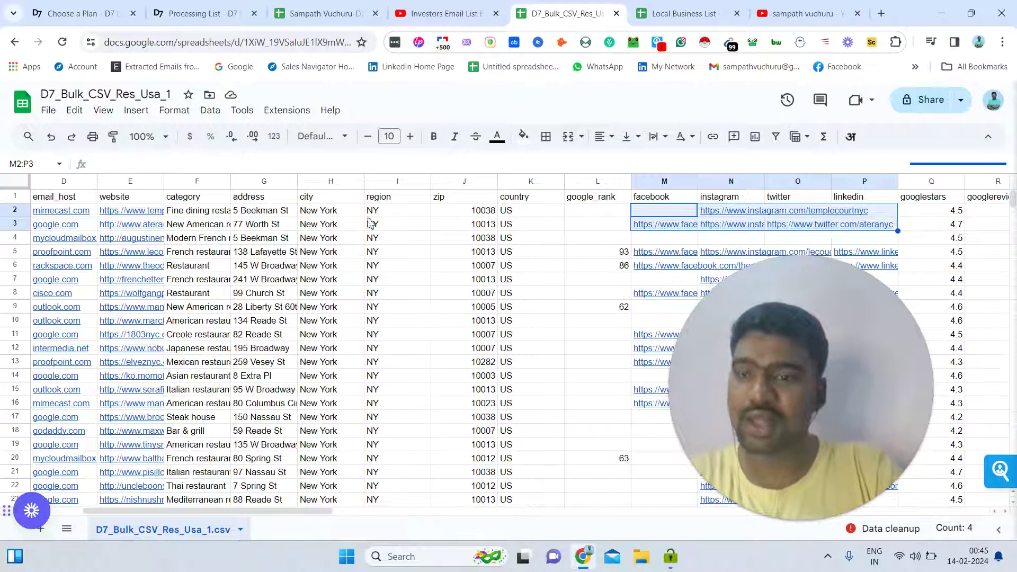
pyautogui.click(398, 320)
# Step: Switch to D7 Lead Finder and open the Realtors list for London Borough of Barking and Dagenham from the previous lists
pyautogui.click(196, 13)
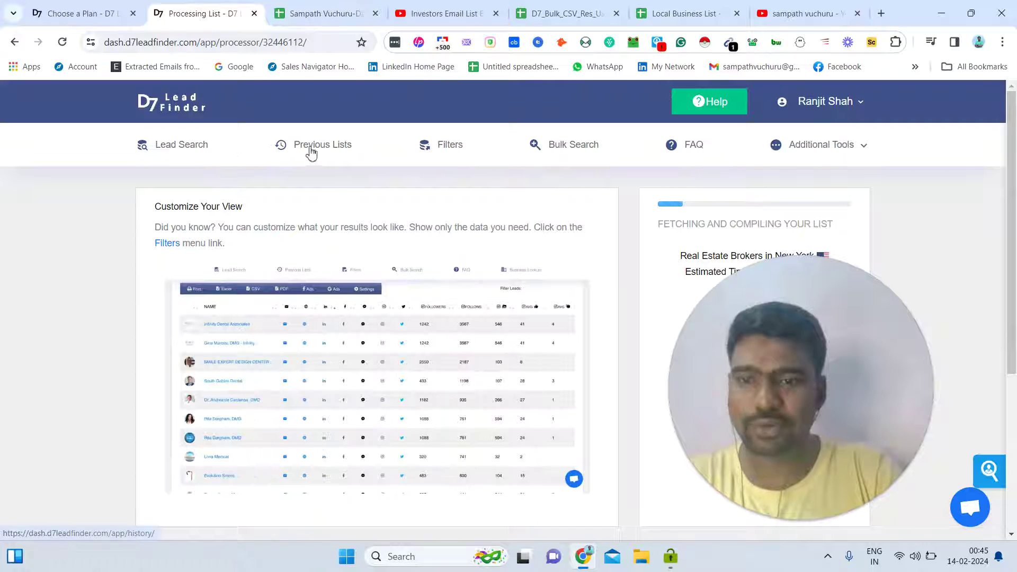
pyautogui.click(293, 148)
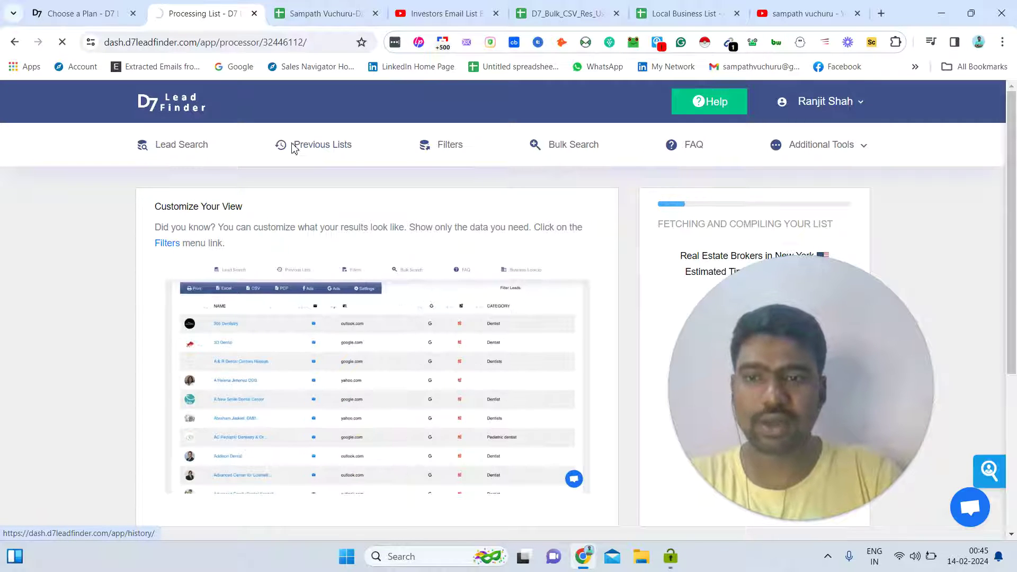
pyautogui.moveTo(1014, 136)
pyautogui.mouseDown()
pyautogui.moveTo(1013, 359)
pyautogui.moveTo(1001, 150)
pyautogui.mouseUp()
pyautogui.scroll(-1, 1016, 169)
pyautogui.scroll(-2, 996, 159)
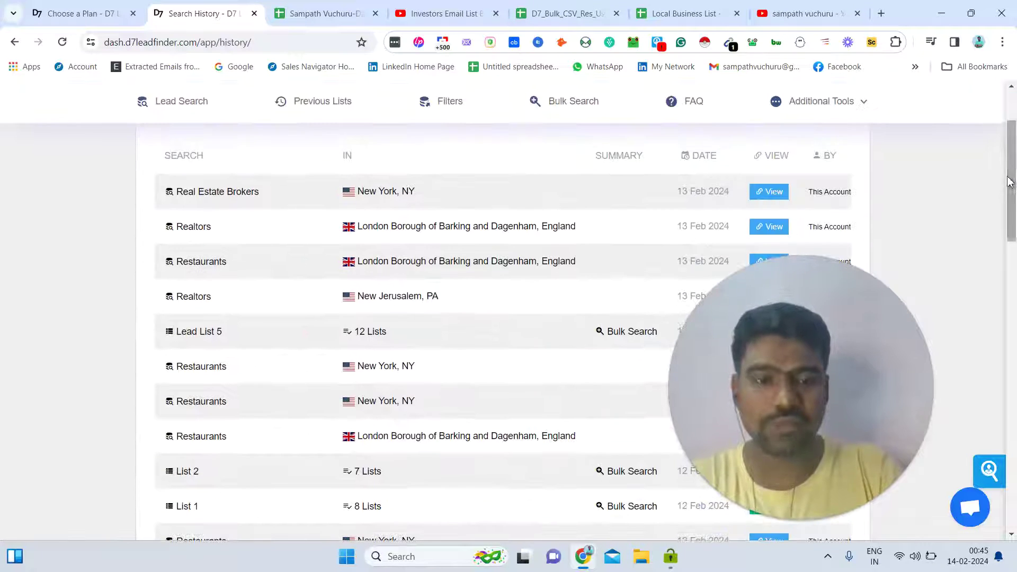
pyautogui.click(773, 227)
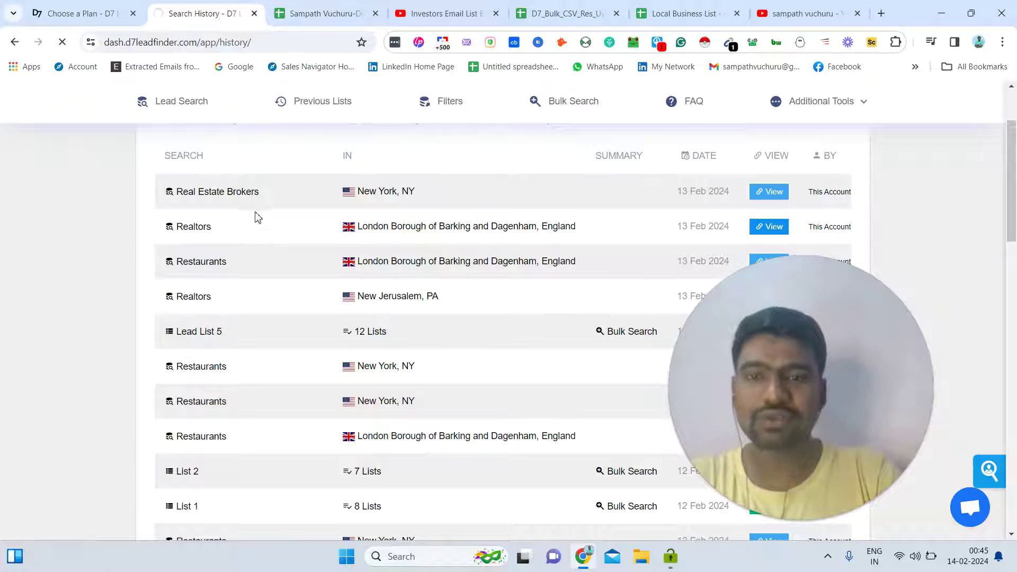
pyautogui.click(568, 6)
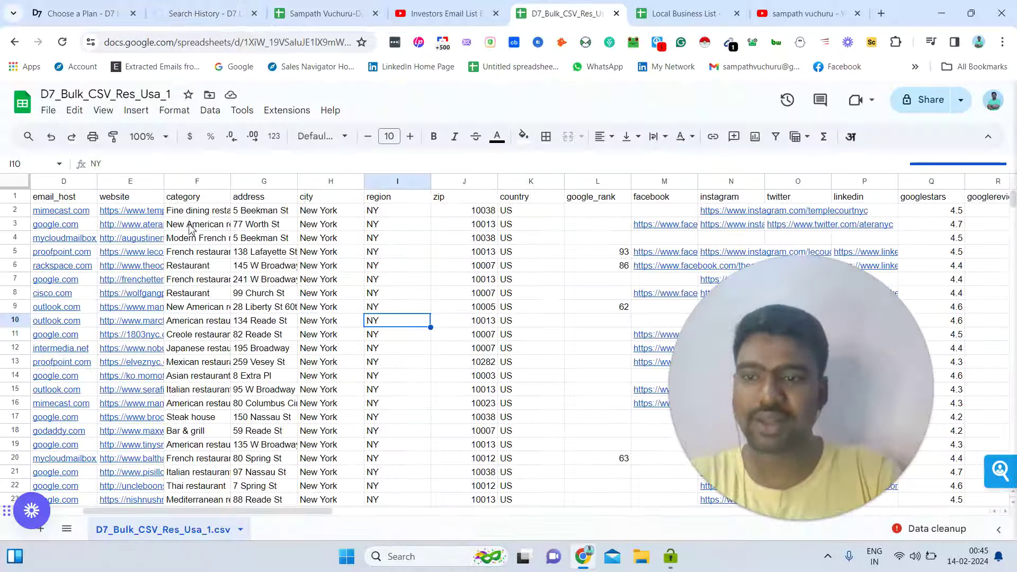
pyautogui.click(211, 256)
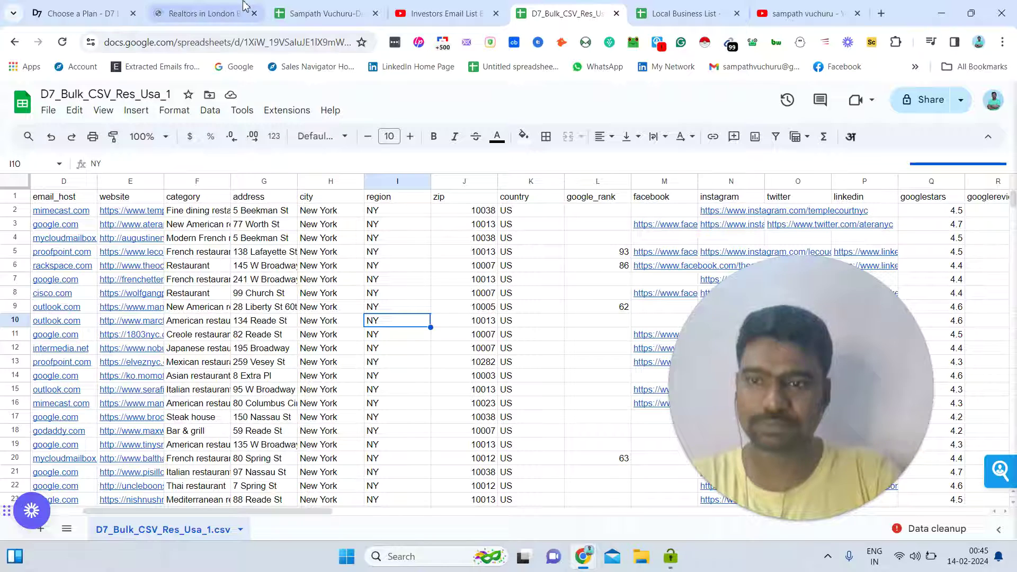
pyautogui.click(220, 6)
# Step: Go to the plan comparison page and highlight the Starter plan's price, daily searches and estimated daily leads
pyautogui.click(79, 13)
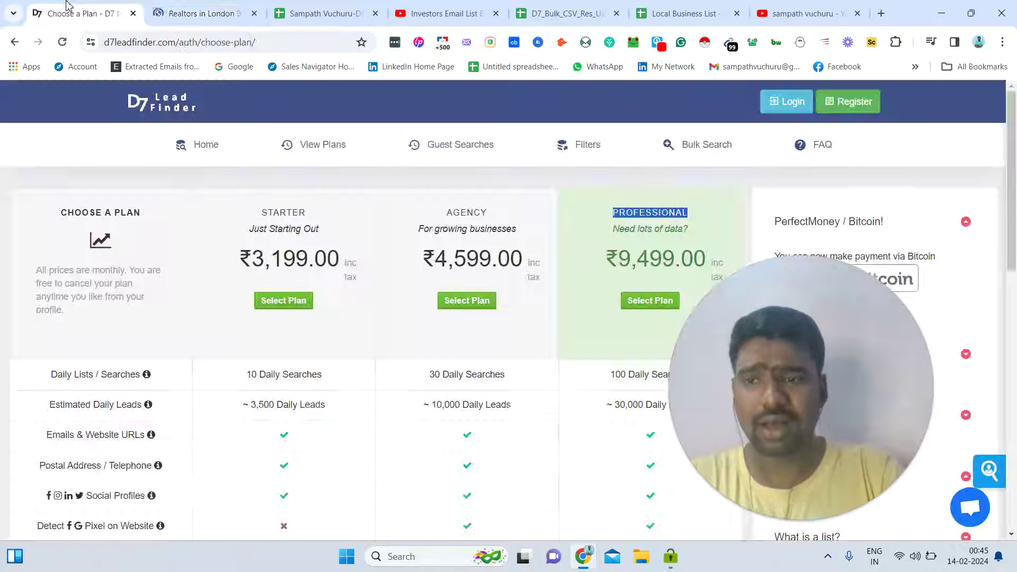
pyautogui.moveTo(358, 264); pyautogui.dragTo(267, 223)
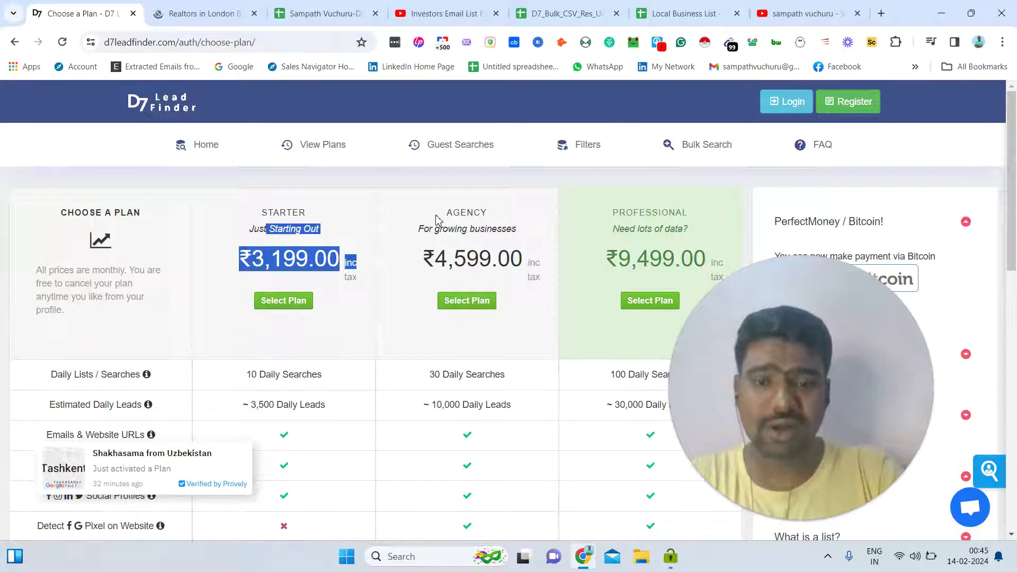
pyautogui.moveTo(437, 219); pyautogui.dragTo(268, 210)
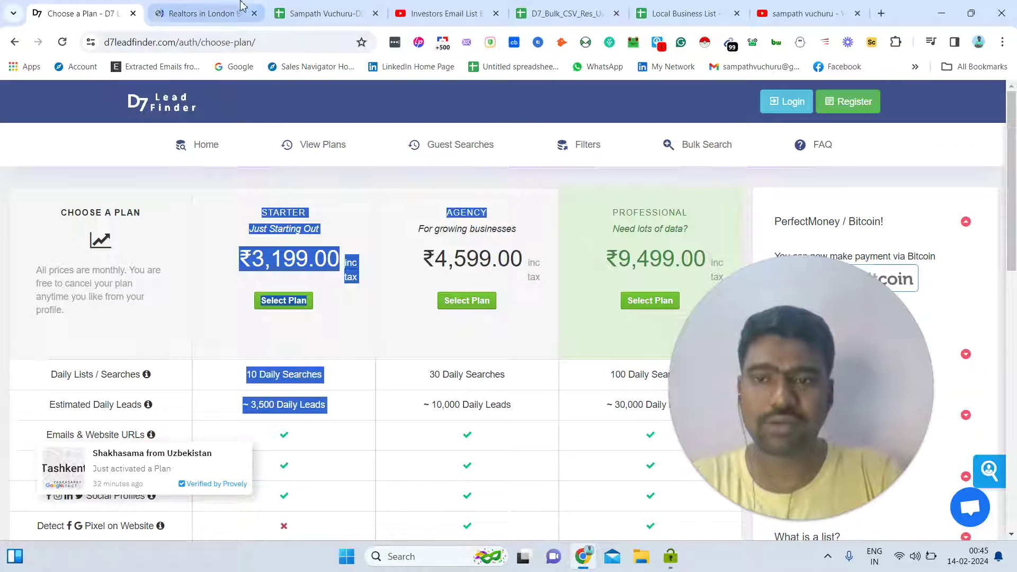
# Step: Open D7 Lead Finder's Bulk Search page and highlight the instruction for one keyword in multiple cities
pyautogui.click(219, 7)
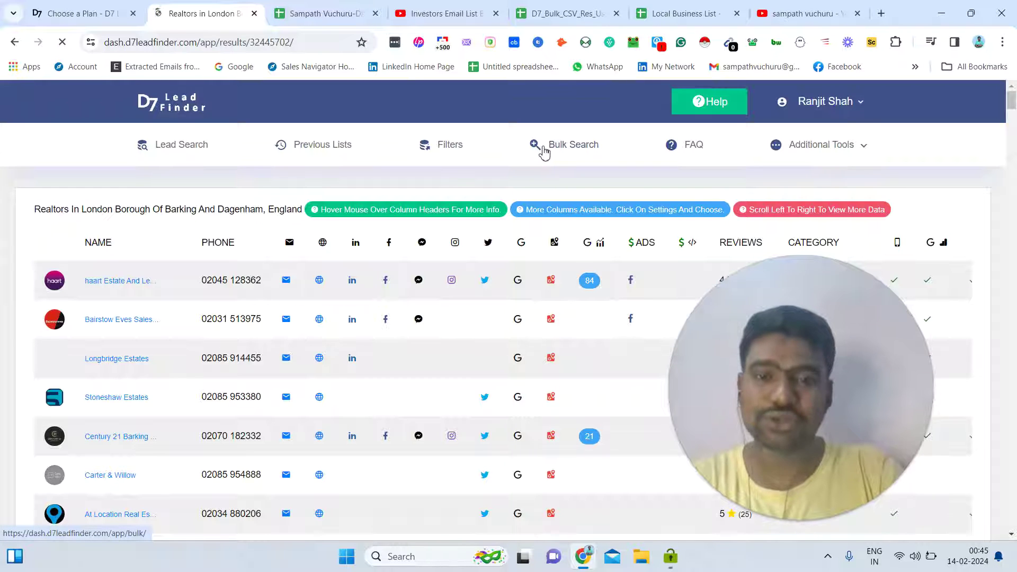
pyautogui.click(544, 153)
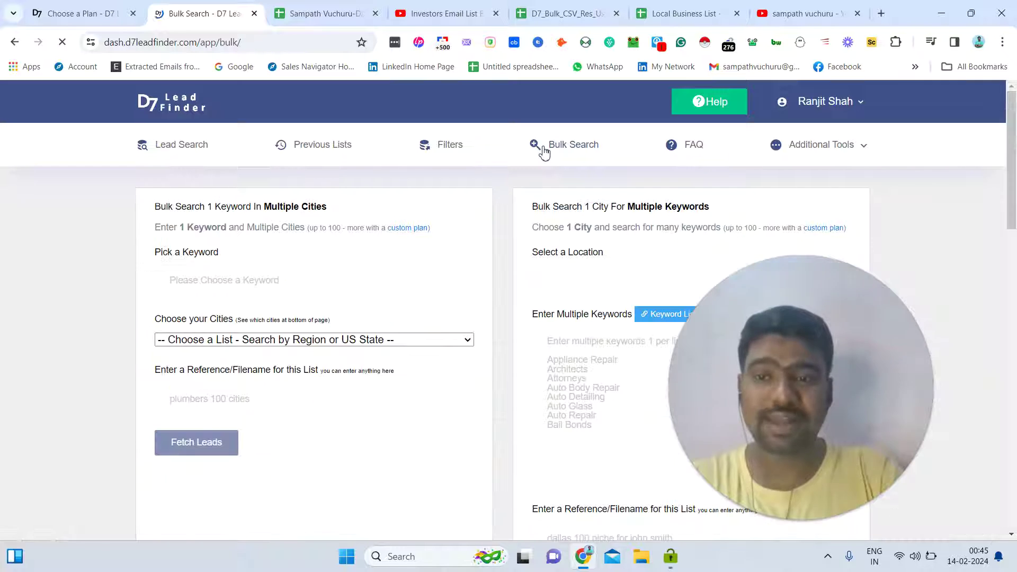
pyautogui.tripleClick(351, 226)
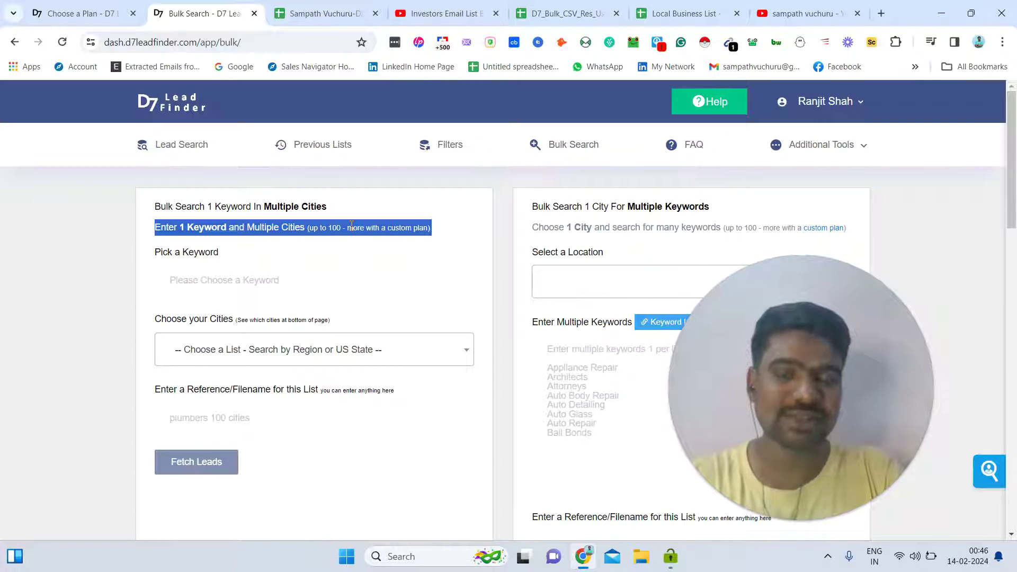
pyautogui.doubleClick(200, 228)
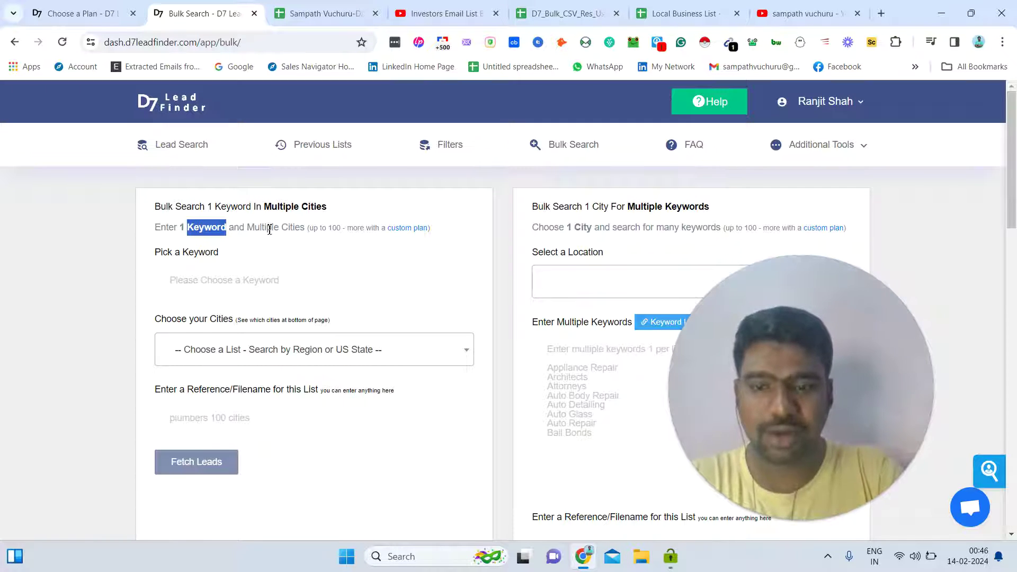
pyautogui.tripleClick(324, 228)
# Step: Set the multiple-cities bulk search keyword to Restaurants and the city list to "Choose My Own Cities - Copy & Paste 1 per line"
pyautogui.click(238, 289)
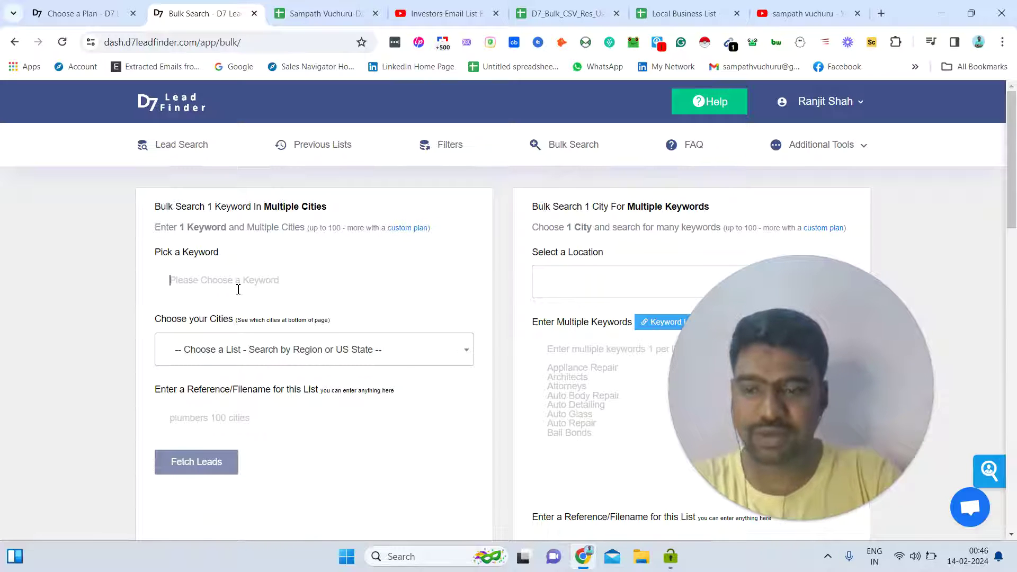
pyautogui.write('realtors')
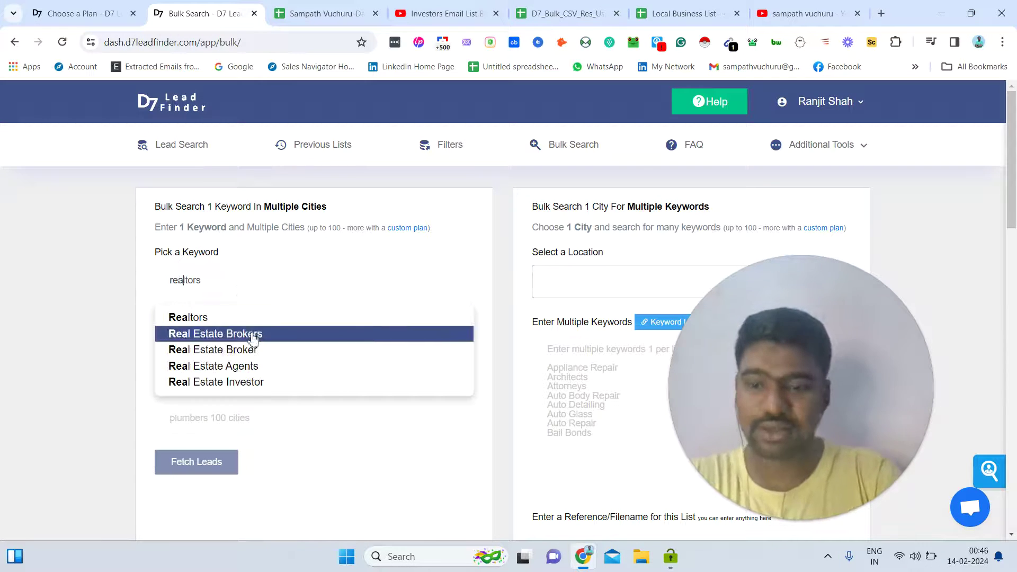
pyautogui.hotkey('ctrl', 'a')
pyautogui.write('res')
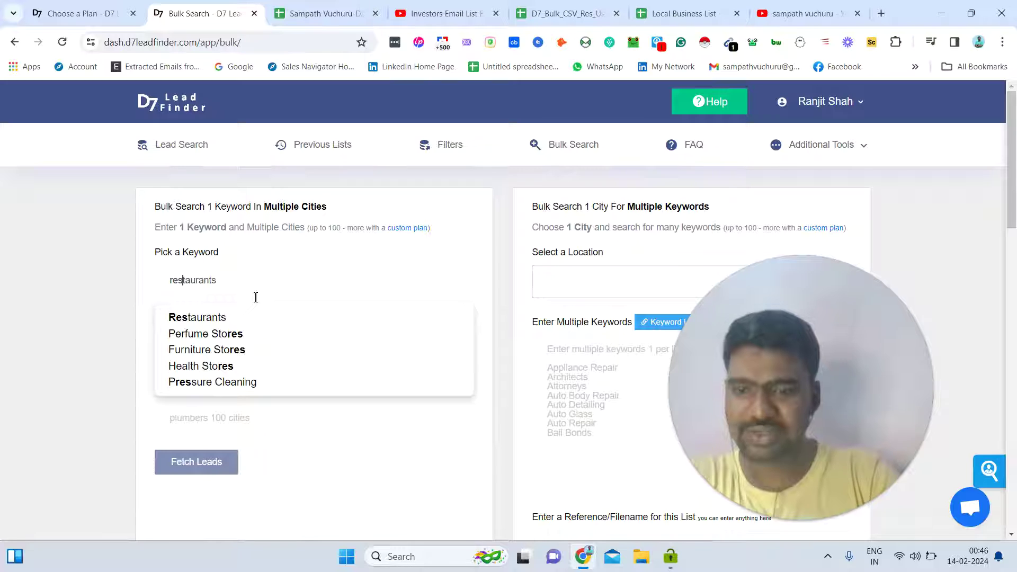
pyautogui.click(238, 320)
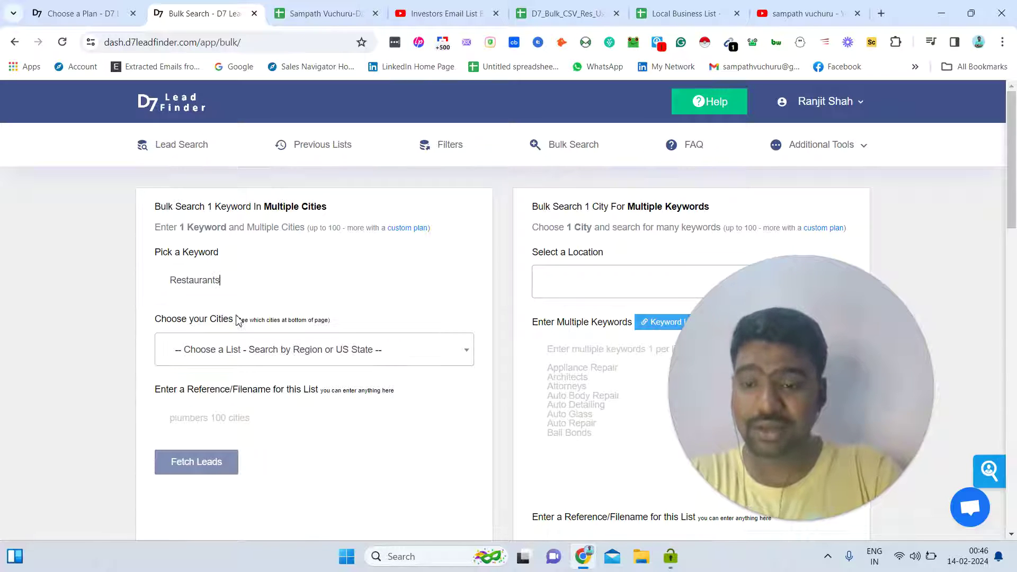
pyautogui.click(249, 354)
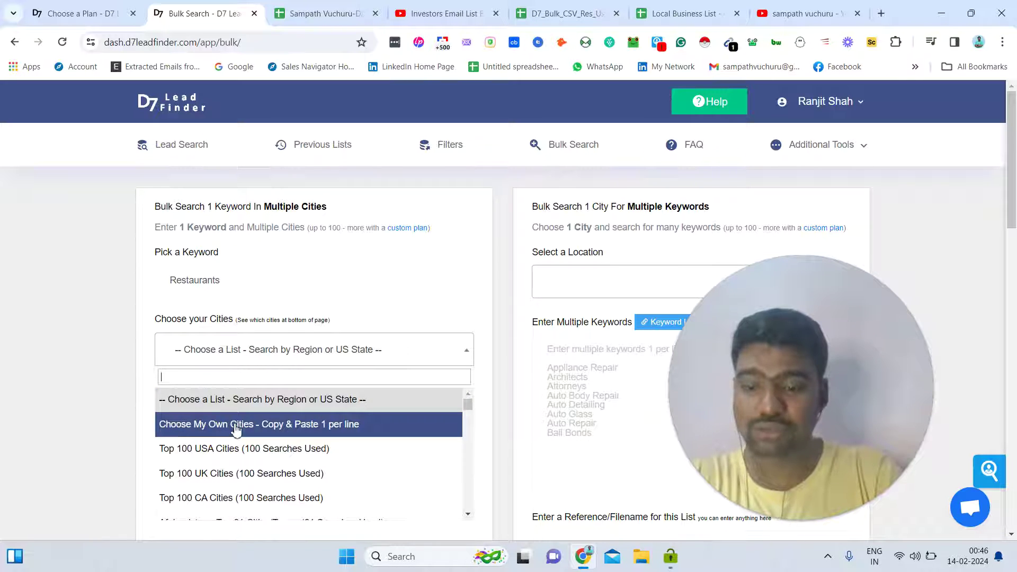
pyautogui.click(236, 428)
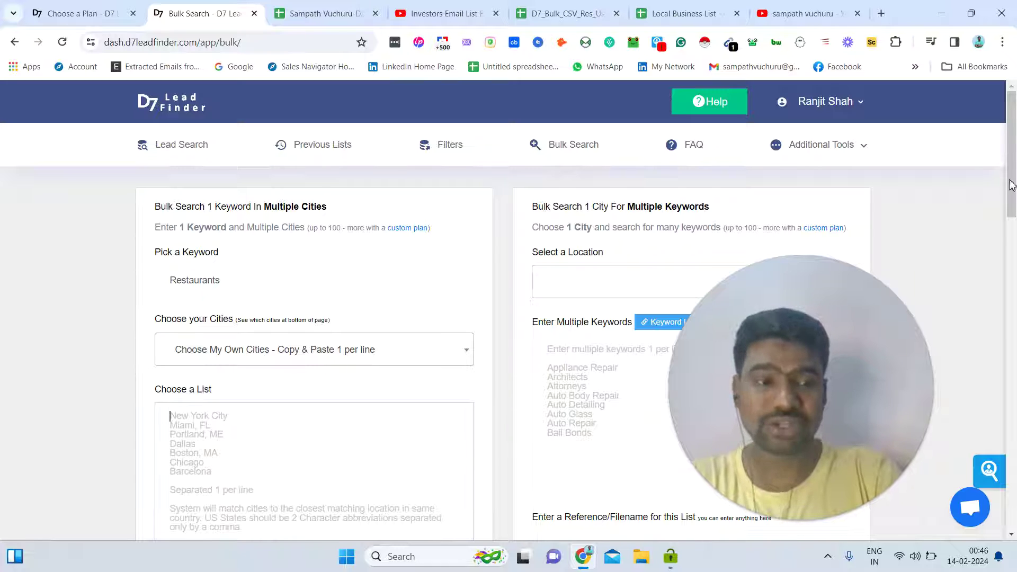
# Step: Open the United Kingdom's top cities list in a new tab from the Bulk Search page and select all its cities
pyautogui.moveTo(1012, 185); pyautogui.dragTo(1014, 285)
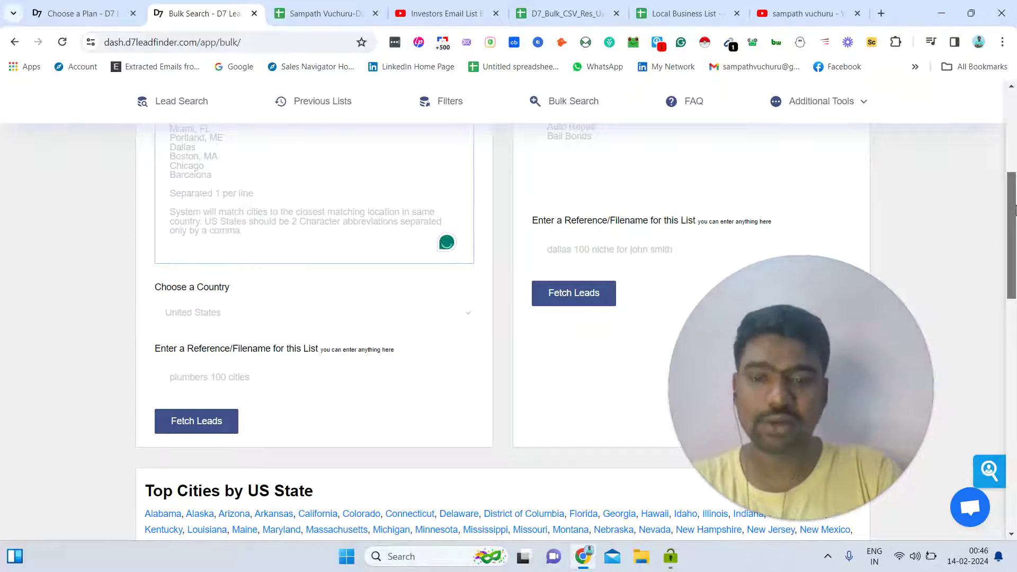
pyautogui.moveTo(1016, 211); pyautogui.dragTo(1016, 311)
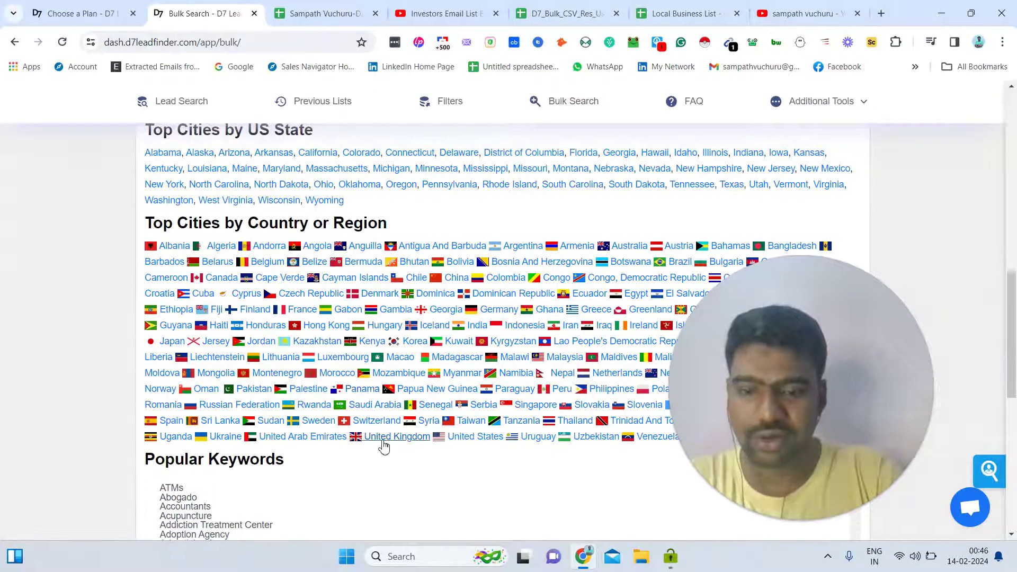
pyautogui.rightClick(422, 448)
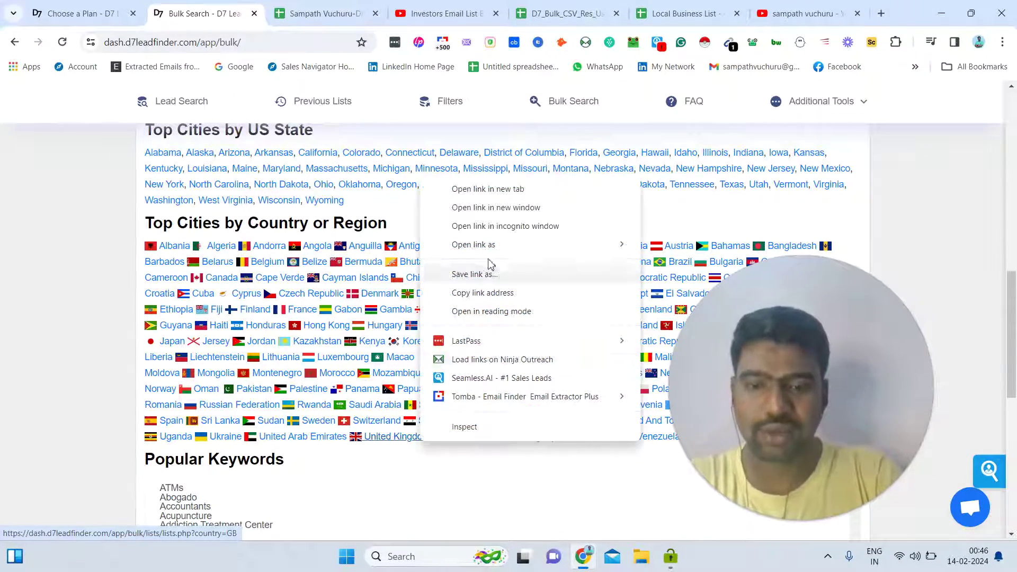
pyautogui.click(482, 189)
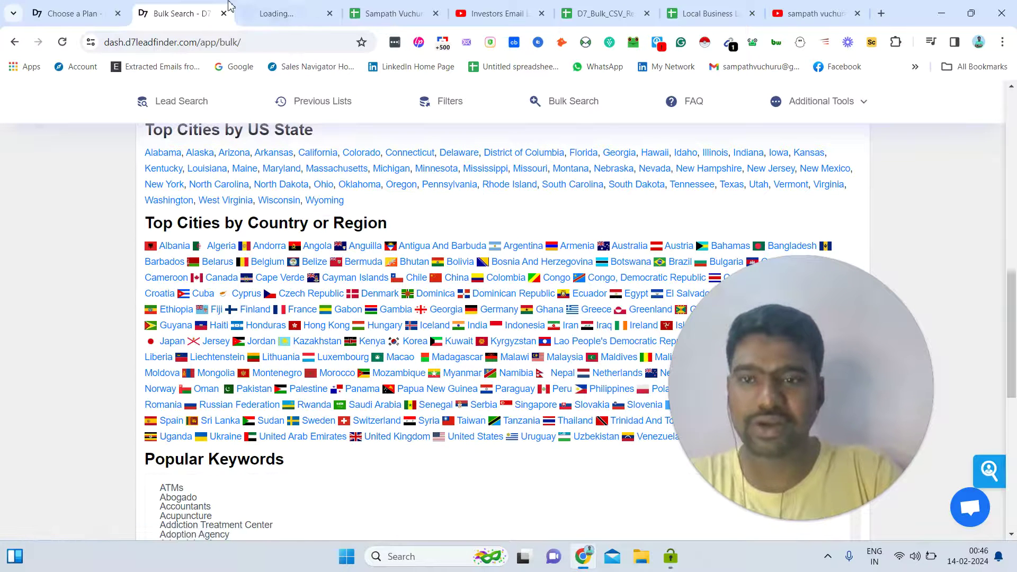
pyautogui.click(335, 7)
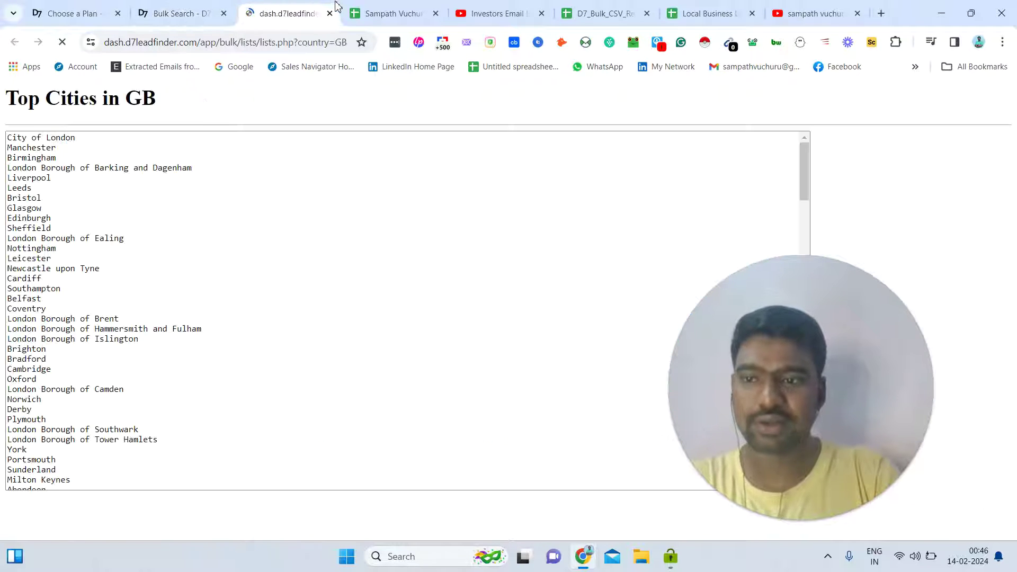
pyautogui.moveTo(173, 296); pyautogui.dragTo(135, 452)
pyautogui.moveTo(135, 522); pyautogui.dragTo(153, 170)
pyautogui.hotkey('ctrl', 'a')
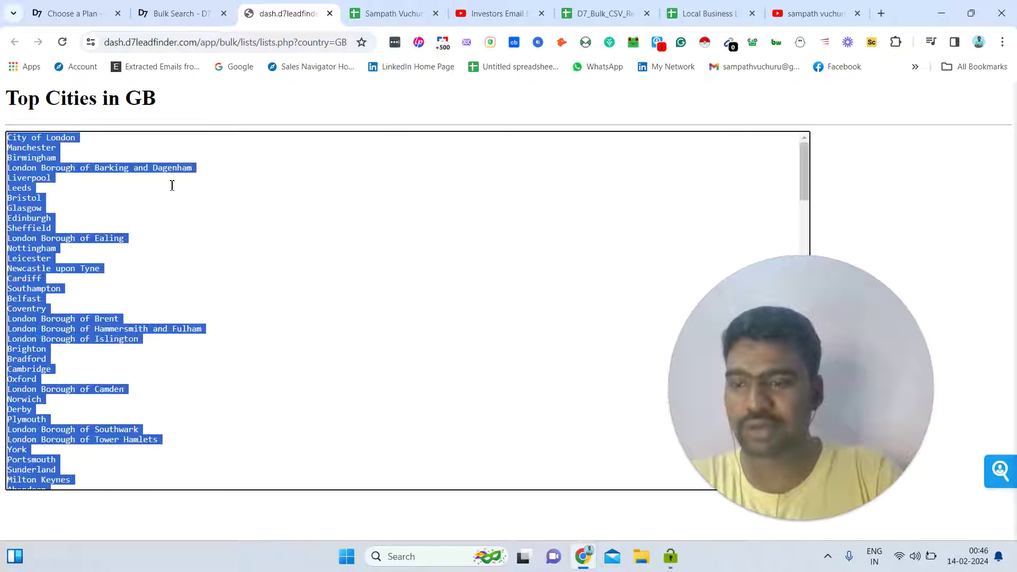
# Step: Return to the Bulk Search page and highlight the Popular Keywords list to show which keywords are available
pyautogui.click(186, 9)
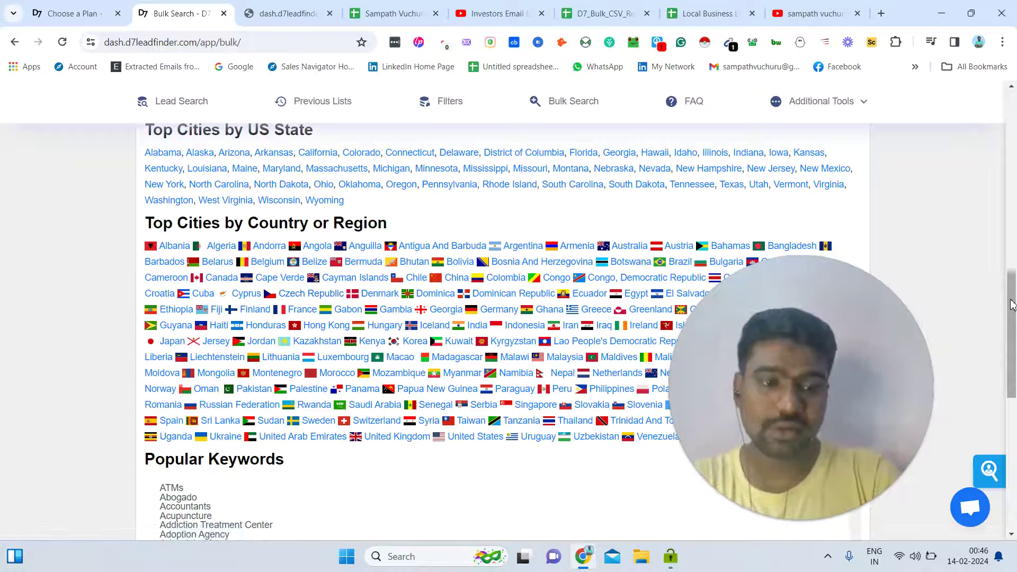
pyautogui.scroll(-5, 463, 287)
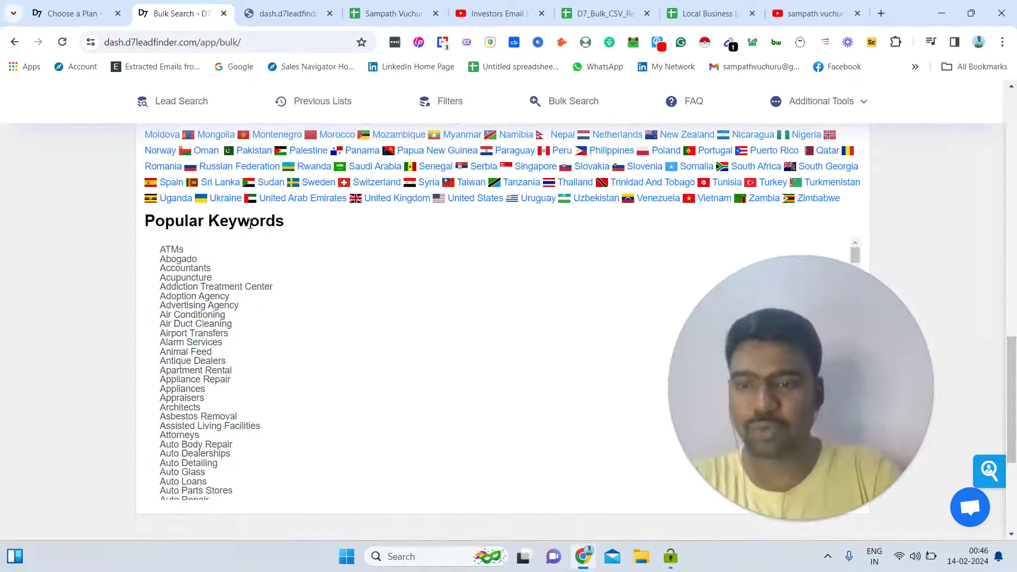
pyautogui.tripleClick(251, 224)
pyautogui.moveTo(240, 263); pyautogui.dragTo(263, 298)
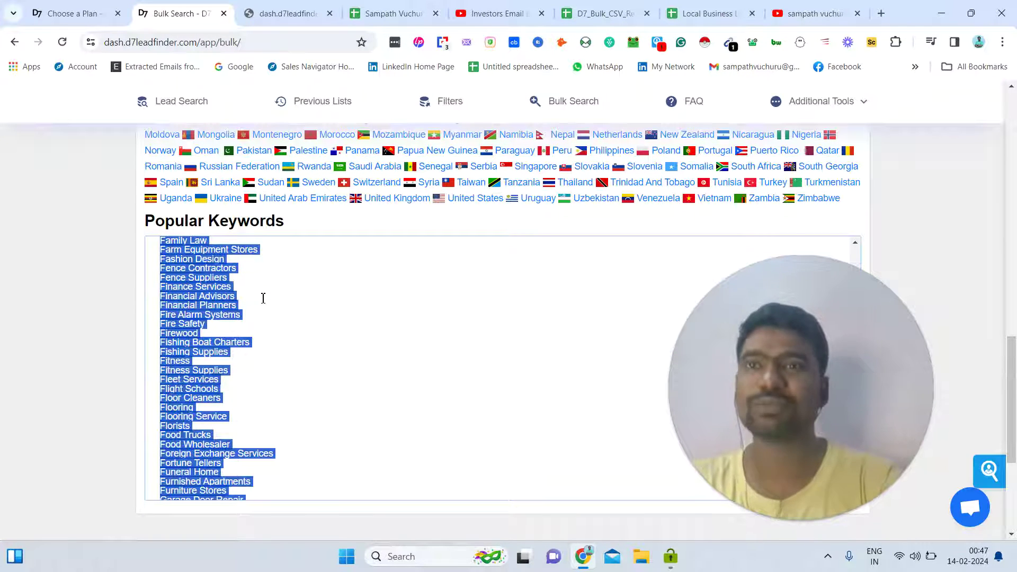
pyautogui.moveTo(264, 298); pyautogui.dragTo(243, 269)
pyautogui.hotkey('ctrl', 'a')
pyautogui.click(237, 454)
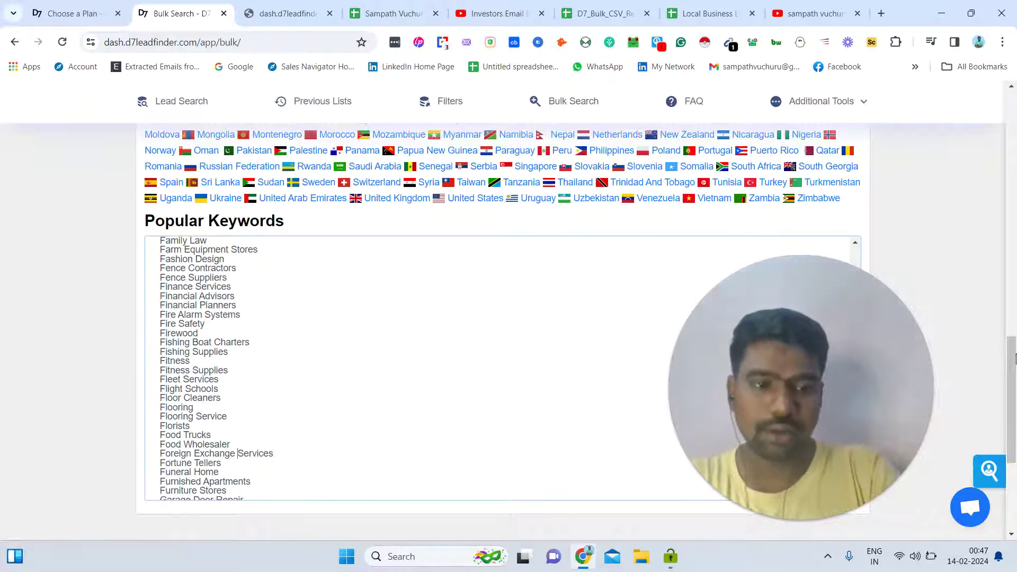
# Step: Go back to the Restaurants multi-city search and reselect "Choose My Own Cities - Copy & Paste 1 per line" for the cities
pyautogui.moveTo(1014, 359); pyautogui.dragTo(1007, 141)
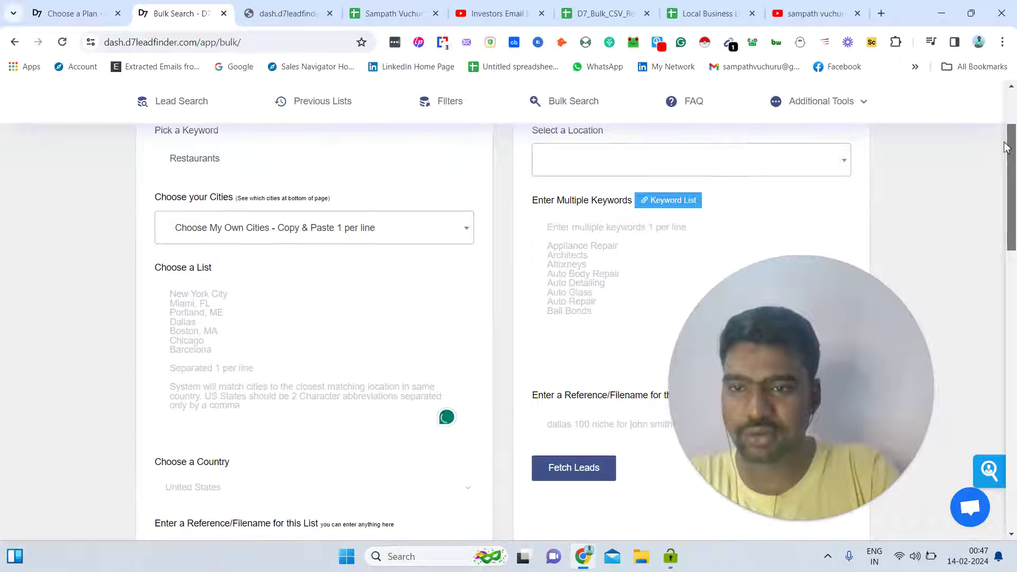
pyautogui.click(237, 168)
pyautogui.hotkey('ctrl', 'a')
pyautogui.click(136, 253)
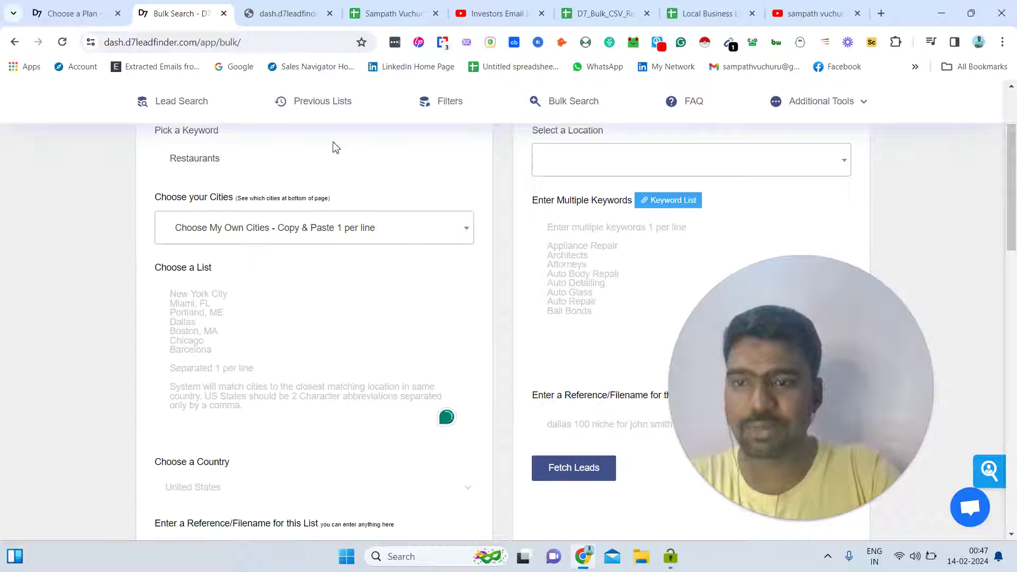
pyautogui.click(331, 231)
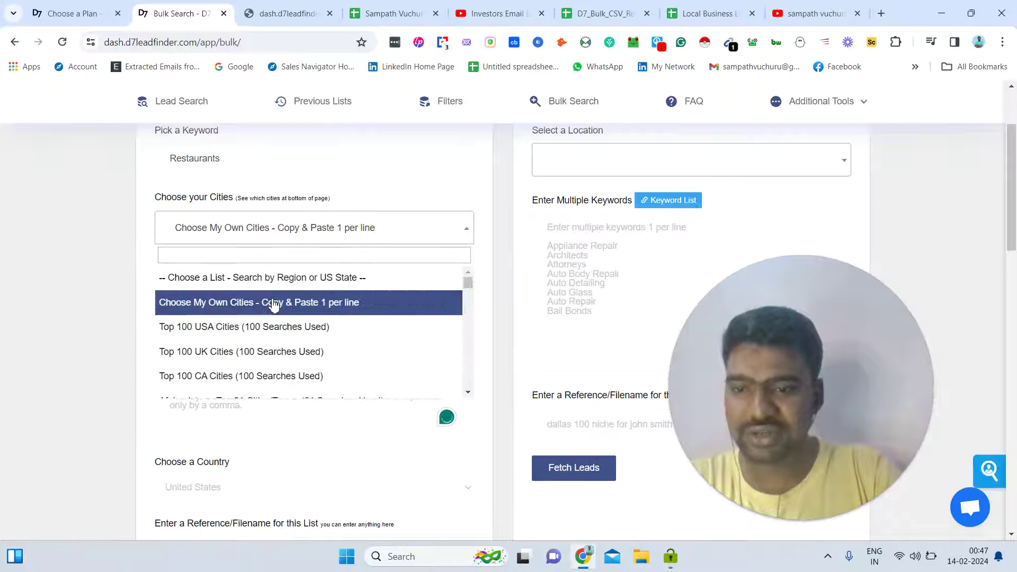
pyautogui.click(273, 300)
# Step: Copy the seven cities from Manchester to Glasgow in the GB top cities list and paste them into the Restaurants search's city list
pyautogui.click(294, 5)
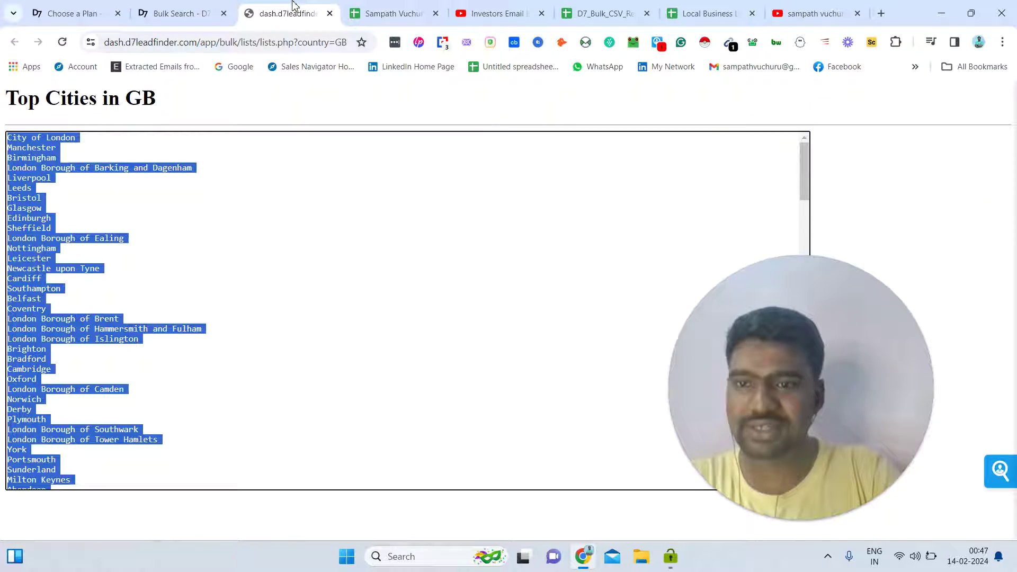
pyautogui.click(188, 258)
pyautogui.moveTo(91, 214); pyautogui.dragTo(2, 154)
pyautogui.hotkey('ctrl', 'c')
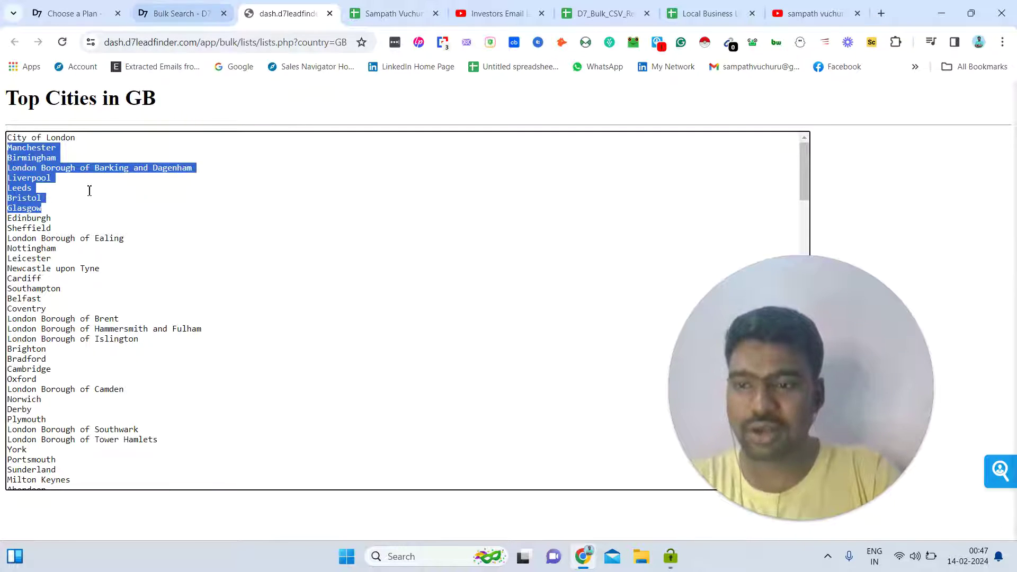
pyautogui.click(202, 6)
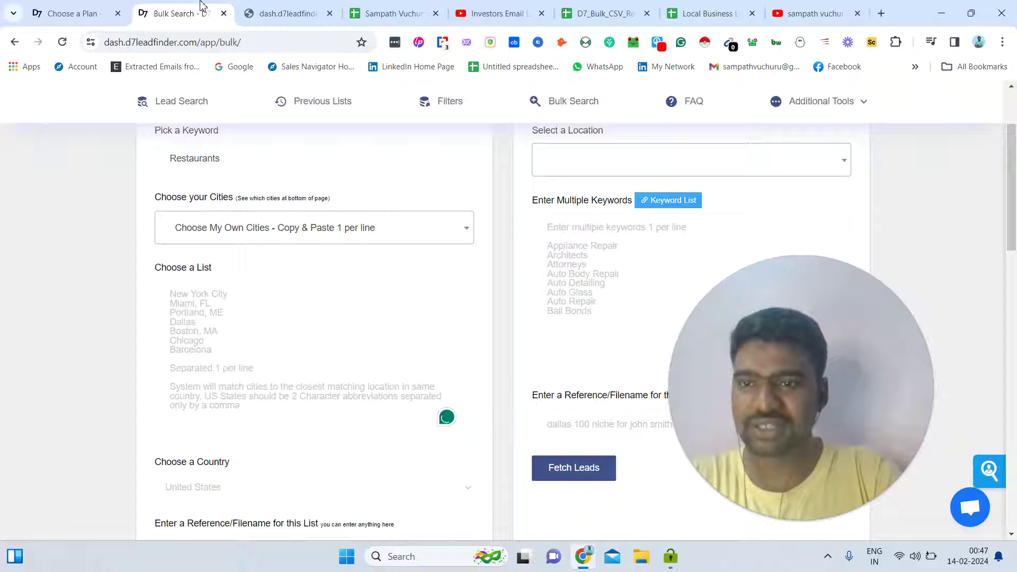
pyautogui.click(177, 310)
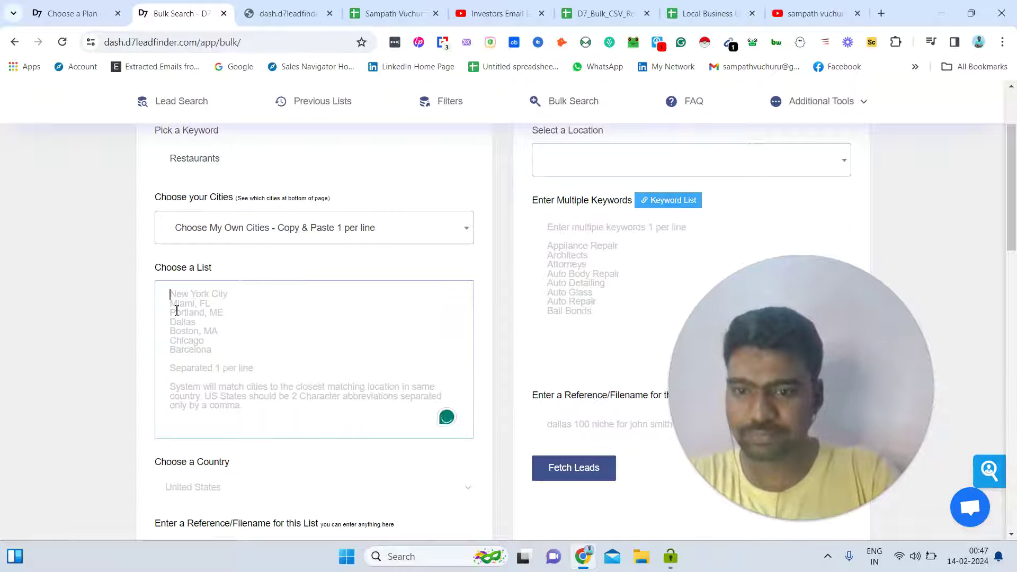
pyautogui.hotkey('ctrl', 'v')
# Step: Set the country of the multi-city Restaurants search to United Kingdom
pyautogui.moveTo(1014, 174); pyautogui.dragTo(1016, 206)
pyautogui.scroll(-2, 1015, 205)
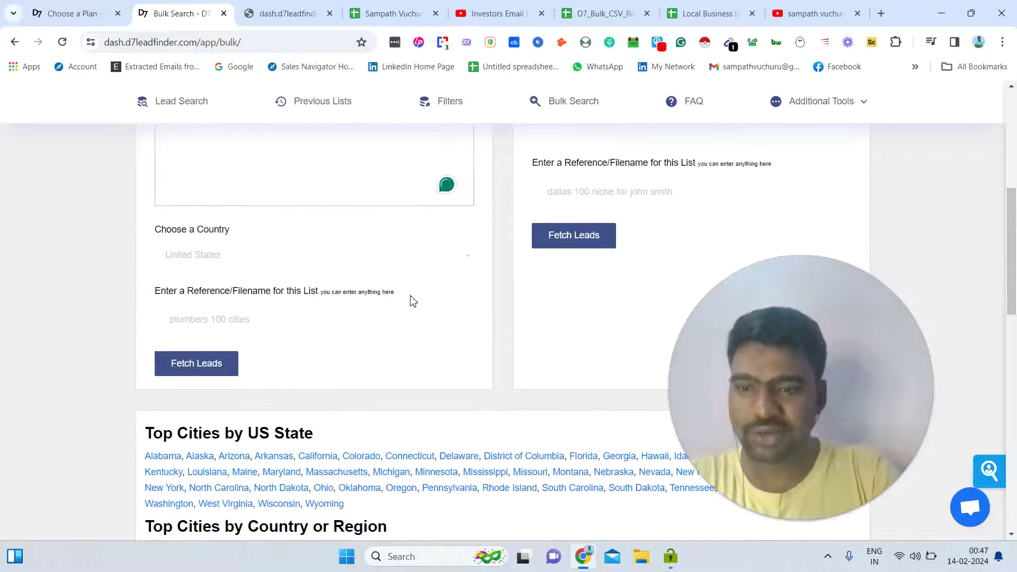
pyautogui.click(317, 258)
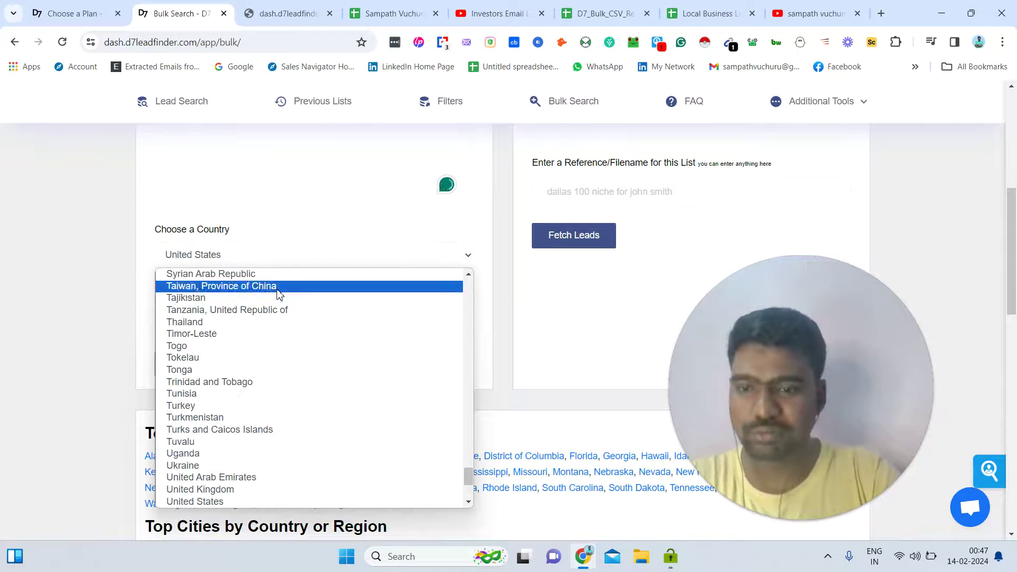
pyautogui.click(254, 490)
# Step: Enter "Uk Rest 1" as the list's reference name and submit the multi-city bulk search to fetch leads
pyautogui.click(197, 316)
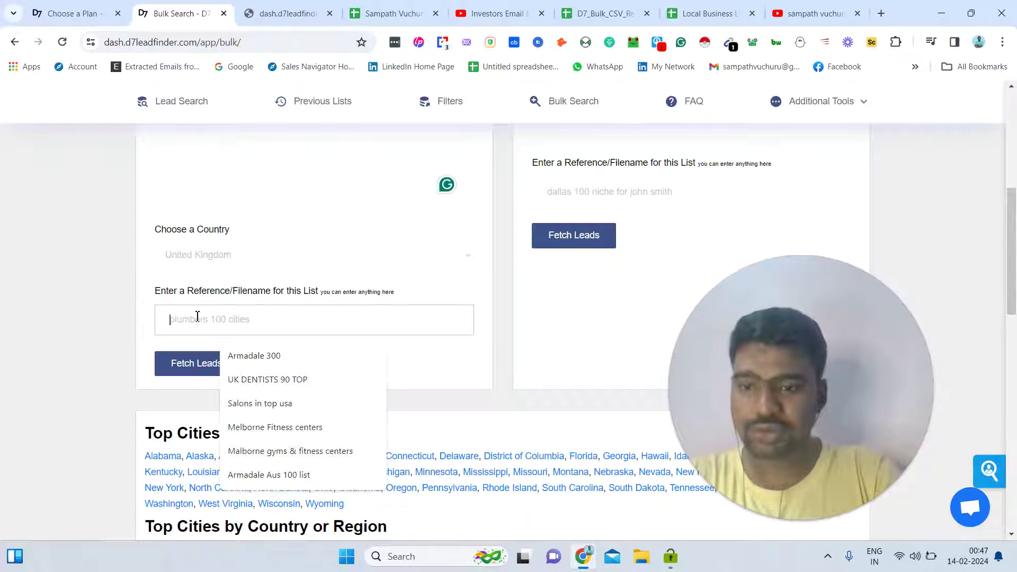
pyautogui.write('Uk')
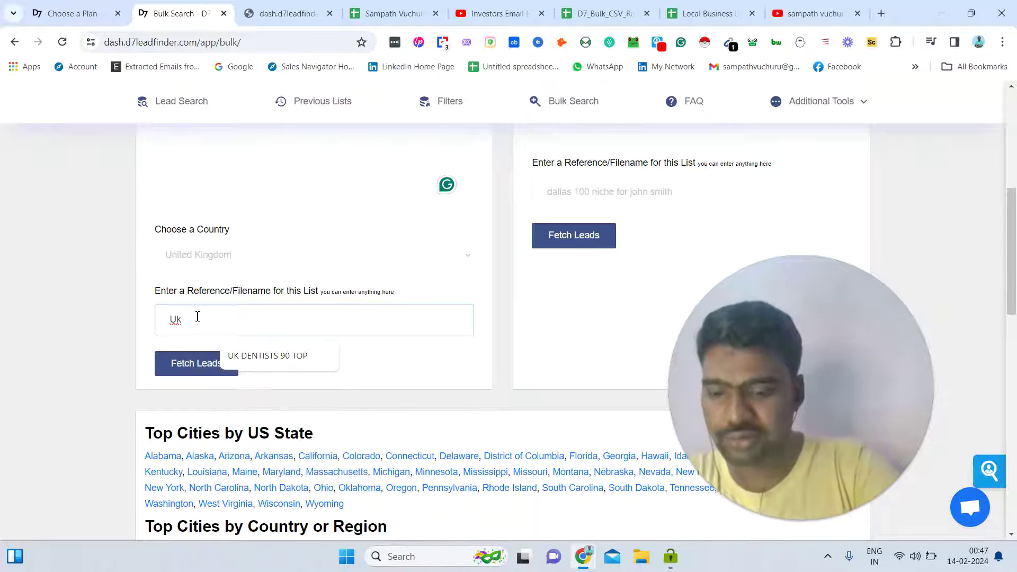
pyautogui.write(' Rest 1')
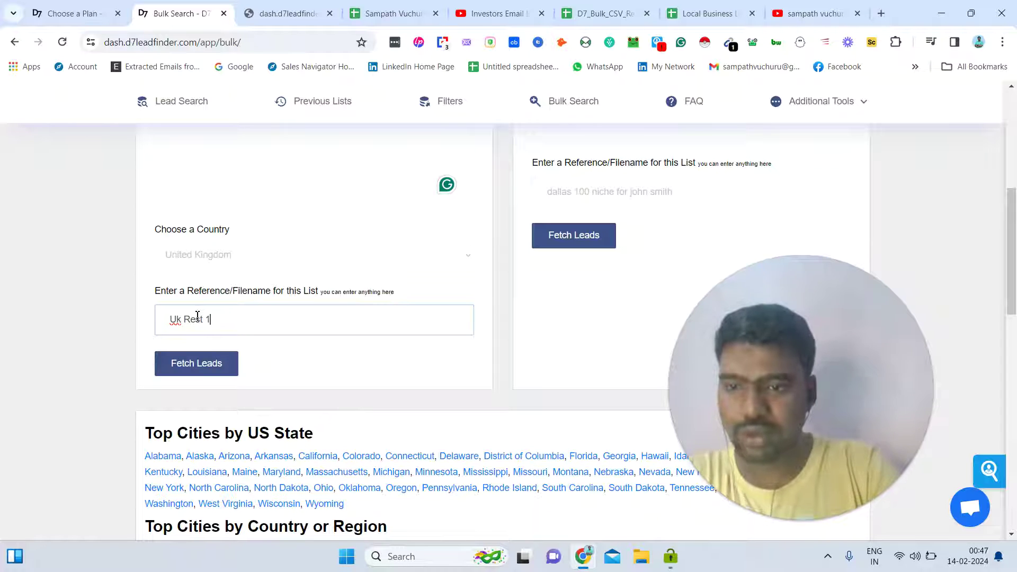
pyautogui.hotkey('ctrl', 'a')
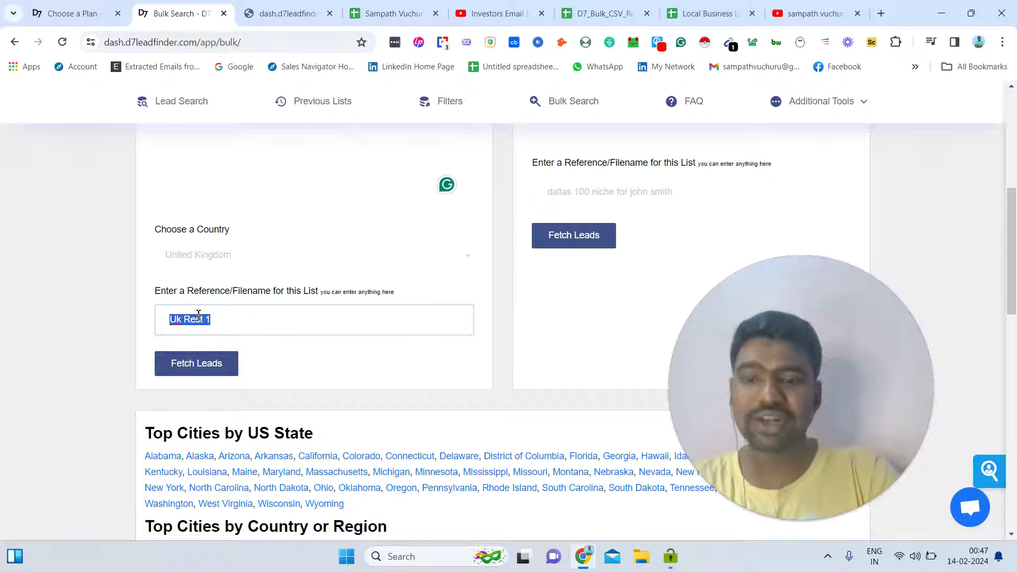
pyautogui.click(196, 364)
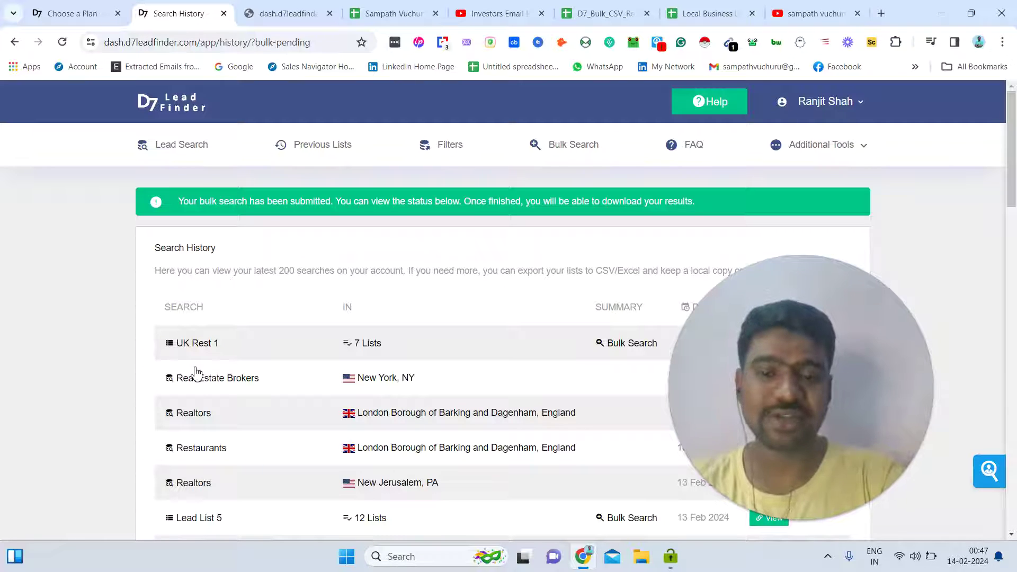
# Step: Examine the newly submitted bulk search in the search history, highlighting its name, processing status and number of lists
pyautogui.moveTo(176, 343); pyautogui.dragTo(219, 343)
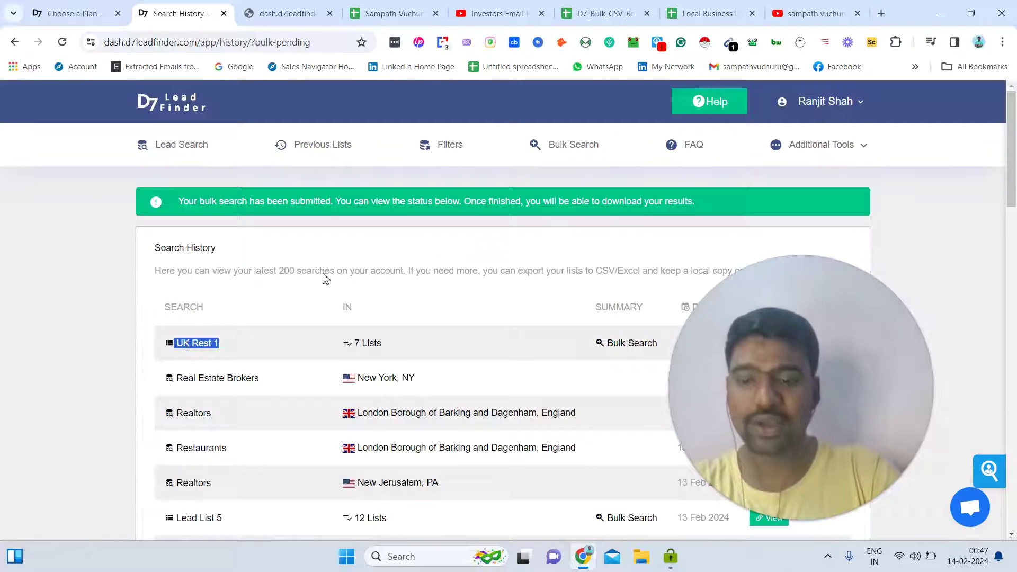
pyautogui.click(382, 268)
pyautogui.scroll(-3, 1011, 154)
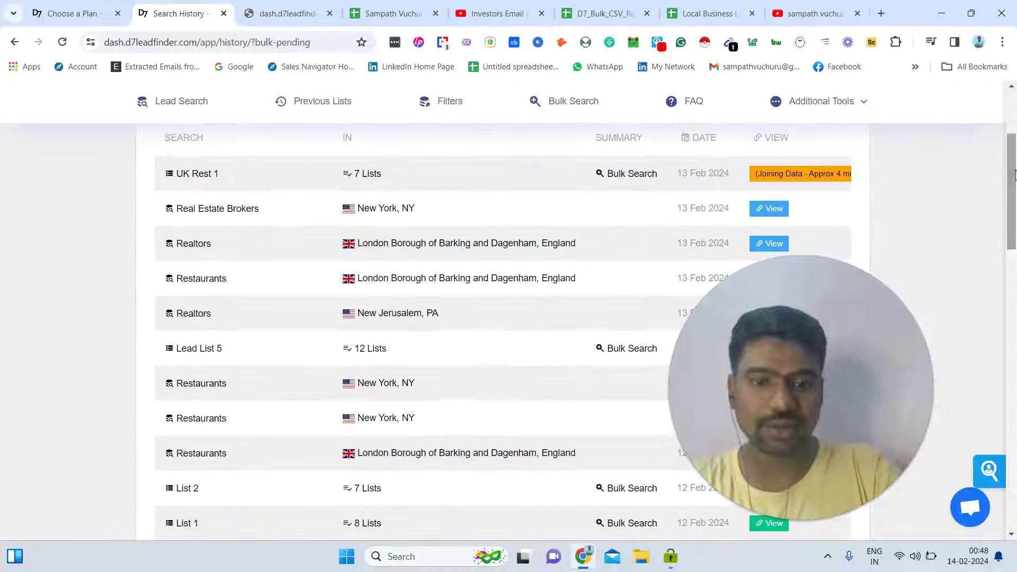
pyautogui.moveTo(777, 172); pyautogui.dragTo(715, 178)
pyautogui.click(715, 177)
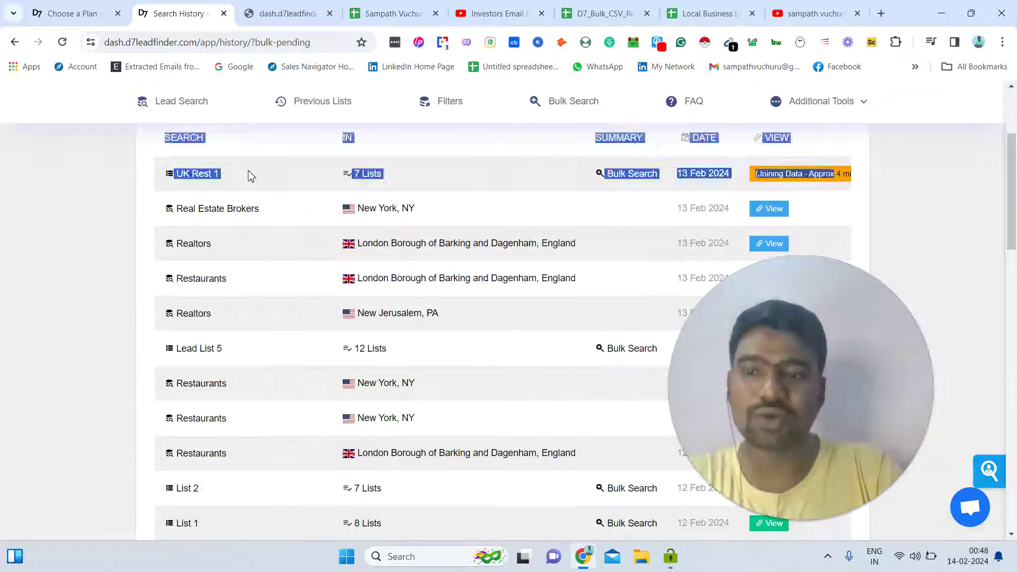
pyautogui.moveTo(173, 176); pyautogui.dragTo(329, 184)
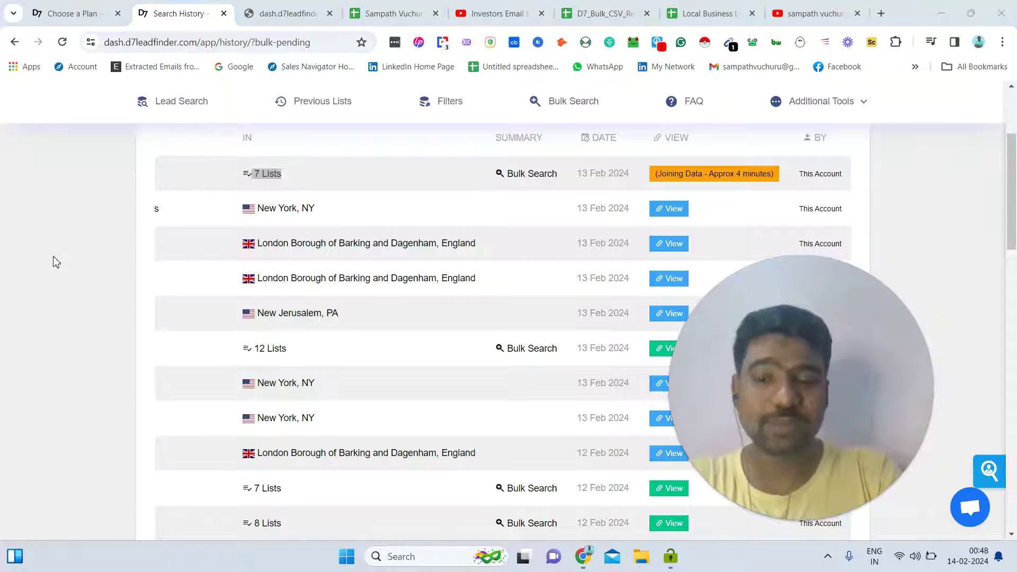
# Step: Find the Germany Driving Schools bulk search from 21 Dec 2023 in the search history and open its results
pyautogui.click(1011, 85)
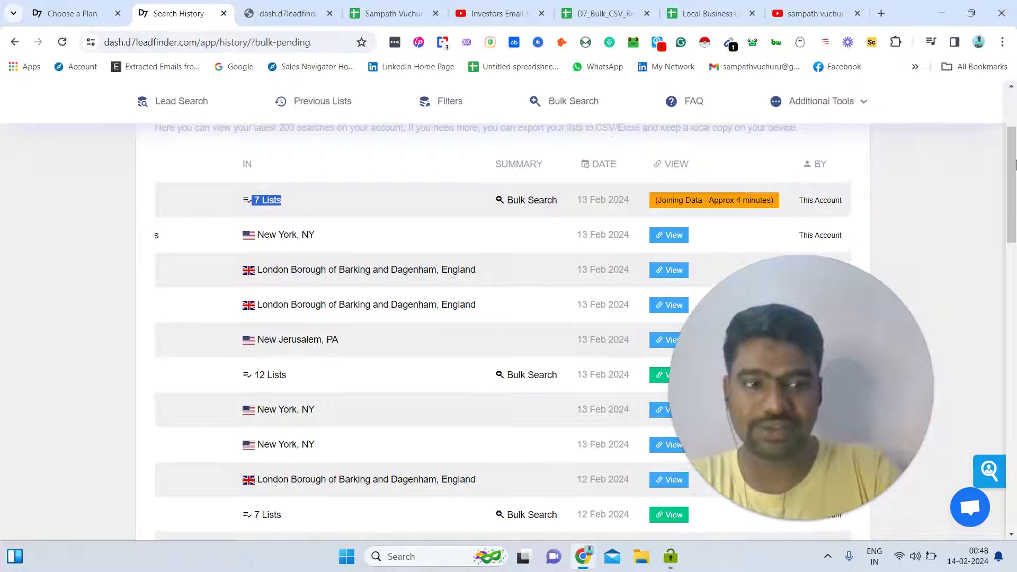
pyautogui.moveTo(1012, 169); pyautogui.dragTo(1014, 400)
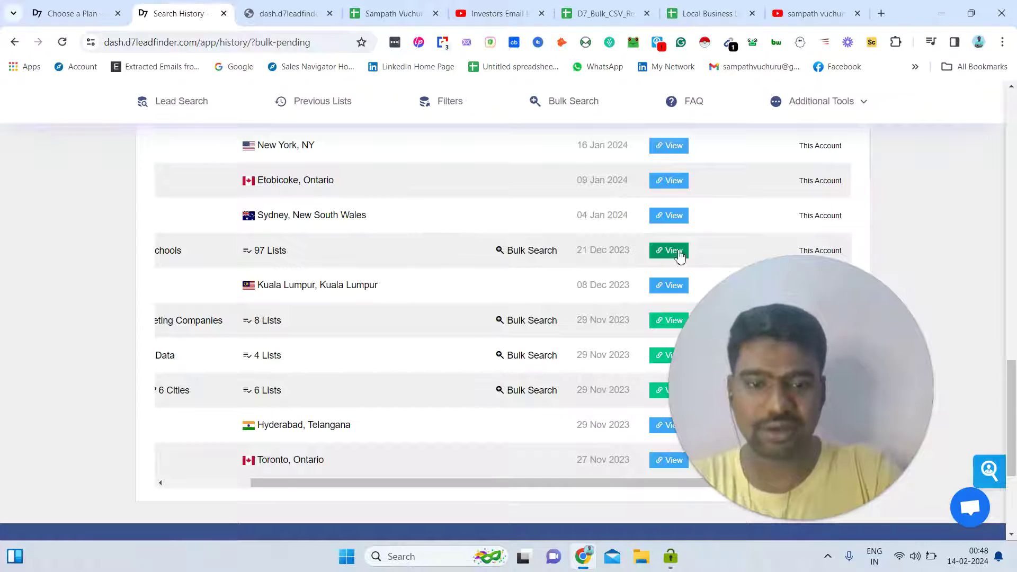
pyautogui.moveTo(202, 250)
pyautogui.mouseDown()
pyautogui.moveTo(13, 269)
pyautogui.moveTo(430, 267)
pyautogui.moveTo(214, 258)
pyautogui.mouseUp()
pyautogui.tripleClick(214, 259)
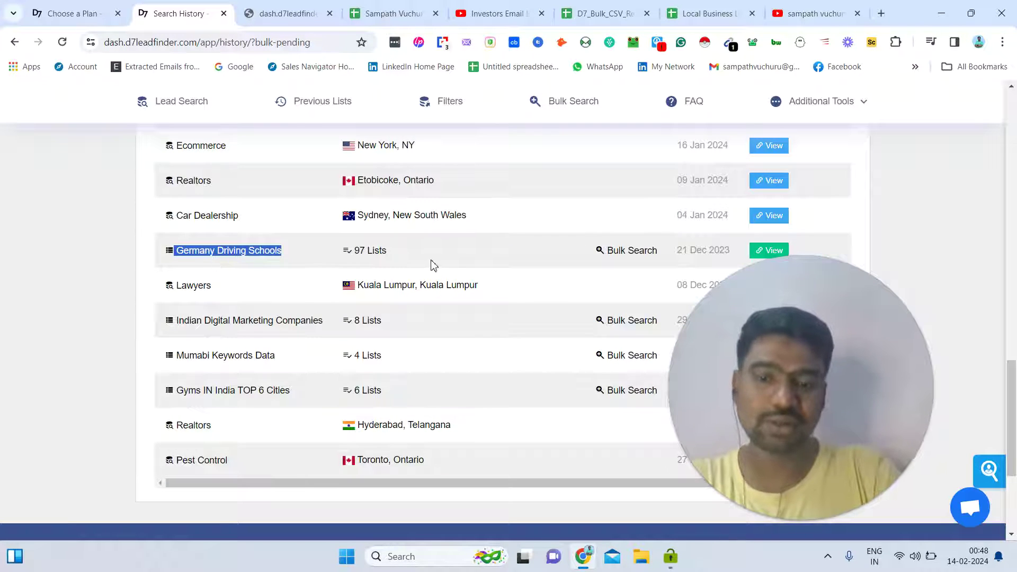
pyautogui.moveTo(433, 265); pyautogui.dragTo(333, 256)
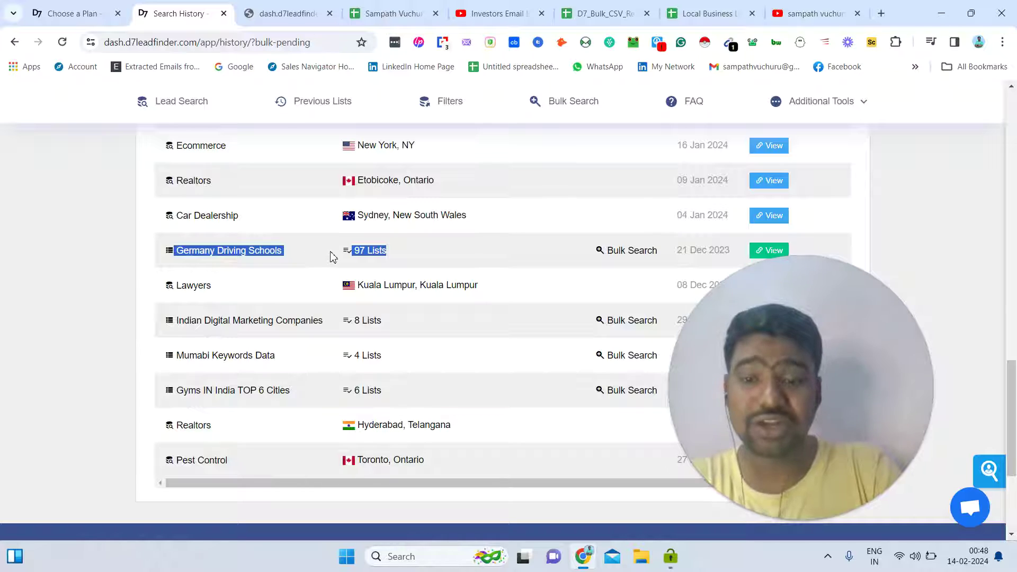
pyautogui.click(278, 249)
pyautogui.click(773, 250)
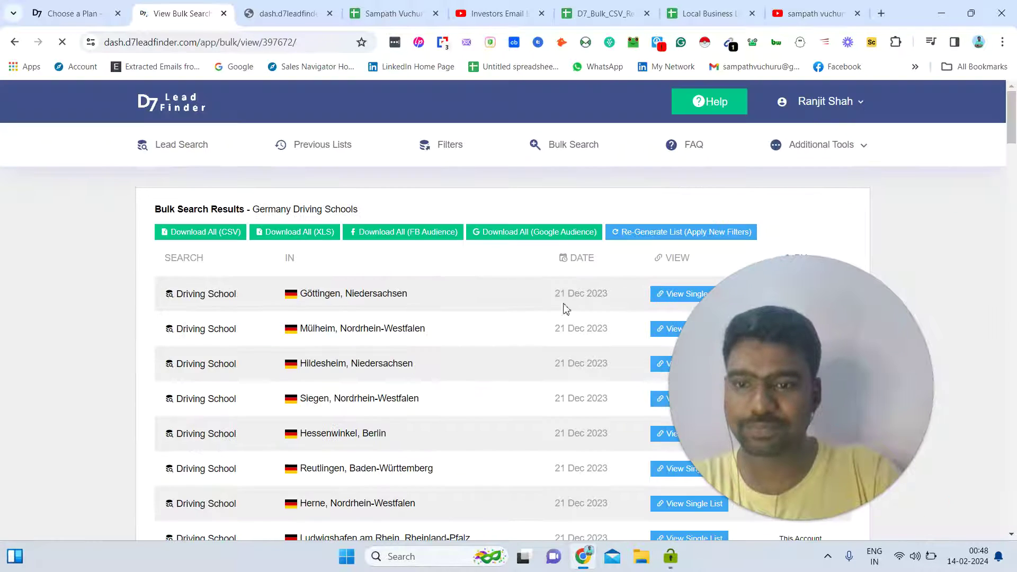
# Step: Look through the Germany Driving Schools results and highlight the results title and the download options
pyautogui.moveTo(1012, 138); pyautogui.dragTo(1016, 174)
pyautogui.scroll(5, 1014, 179)
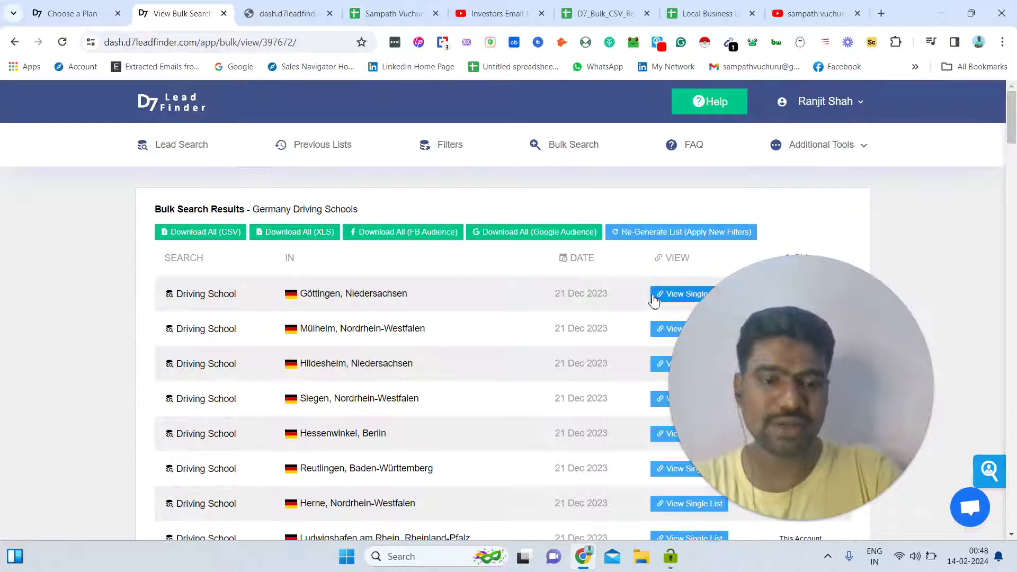
pyautogui.tripleClick(429, 278)
pyautogui.tripleClick(254, 210)
pyautogui.moveTo(261, 227); pyautogui.dragTo(270, 260)
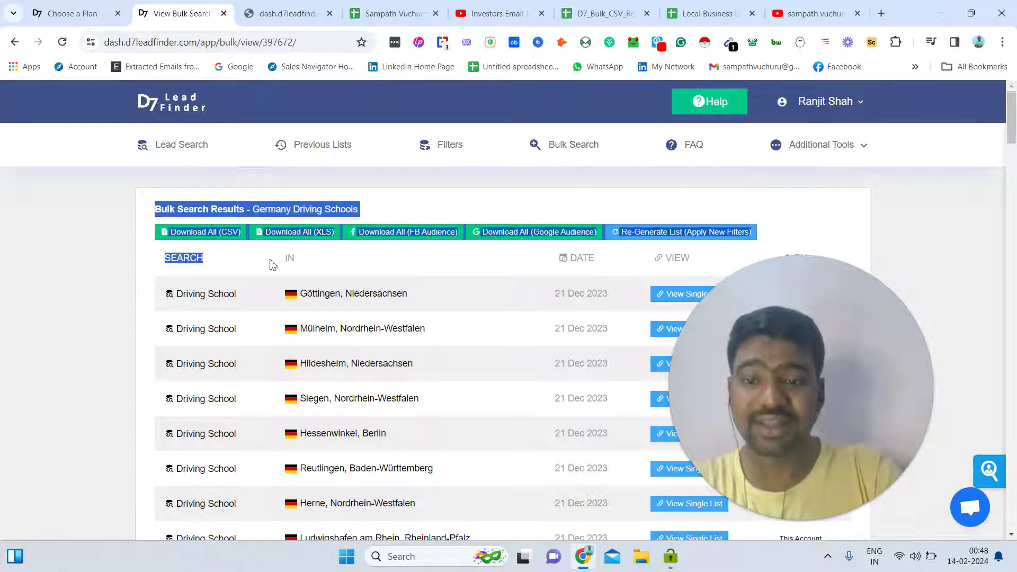
# Step: Switch to the Local Business List spreadsheet and examine its website, city and country columns and the extent of its rows
pyautogui.click(272, 264)
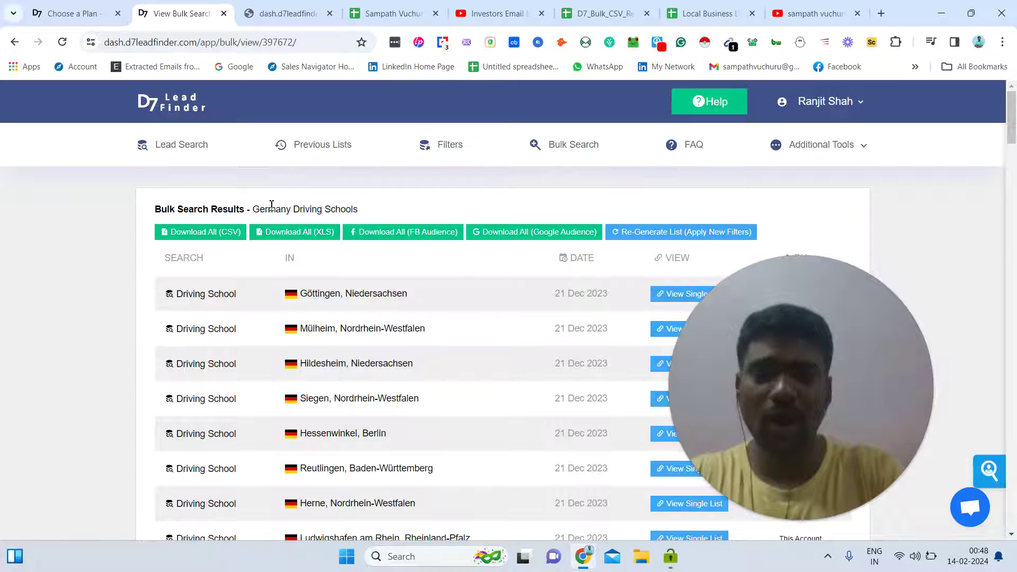
pyautogui.click(718, 7)
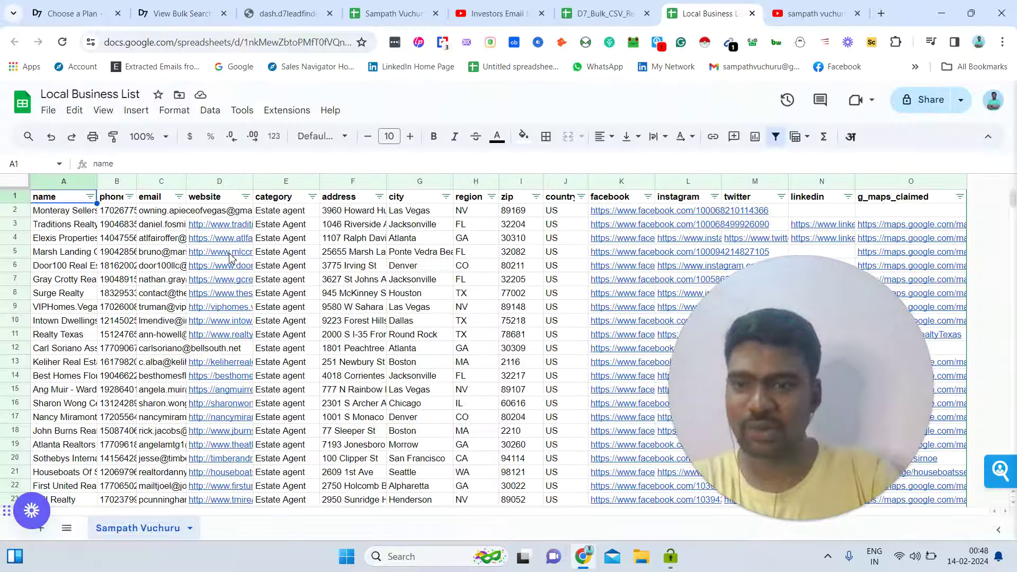
pyautogui.click(230, 253)
pyautogui.click(405, 240)
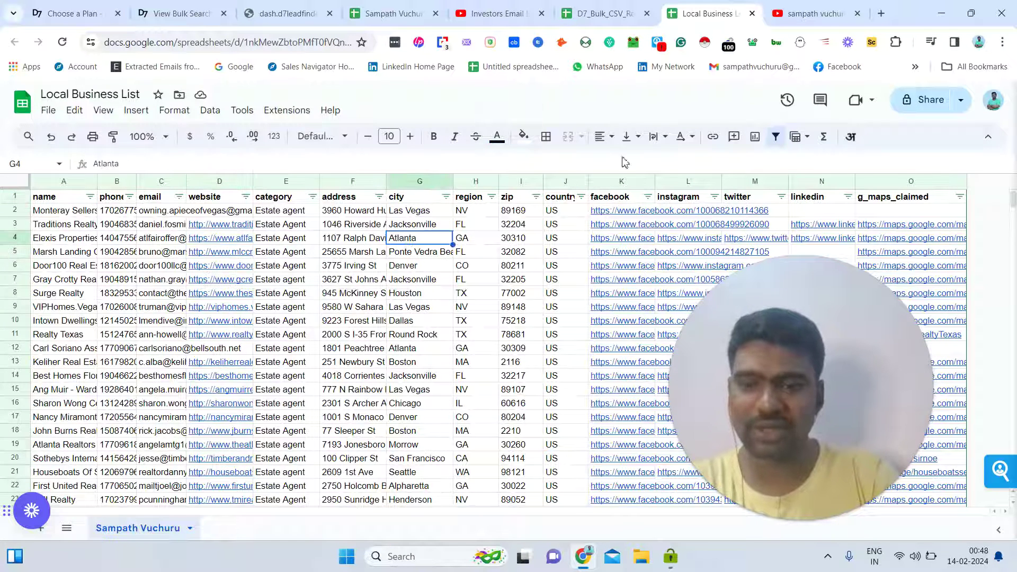
pyautogui.click(563, 267)
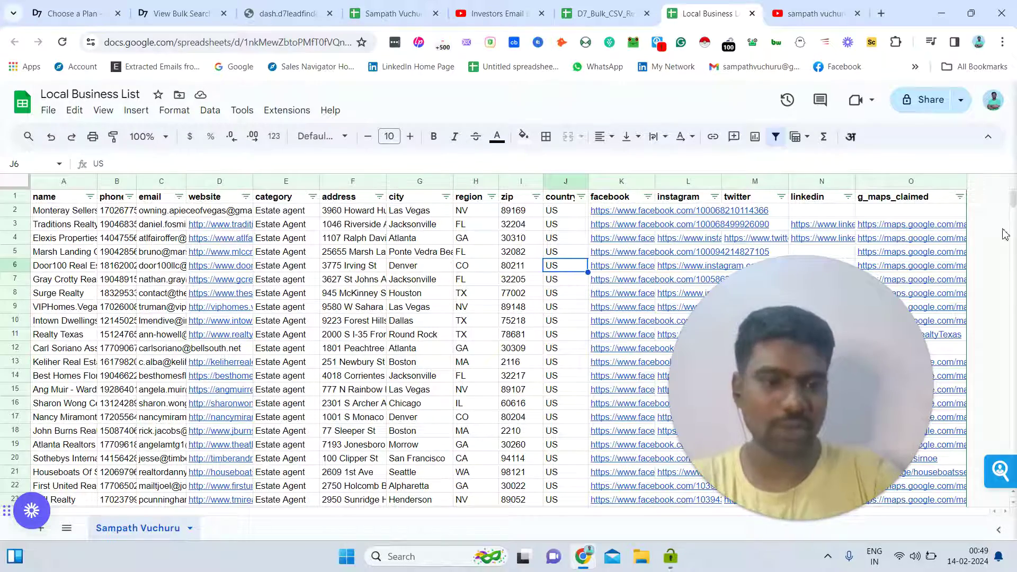
pyautogui.moveTo(1014, 211); pyautogui.dragTo(1016, 323)
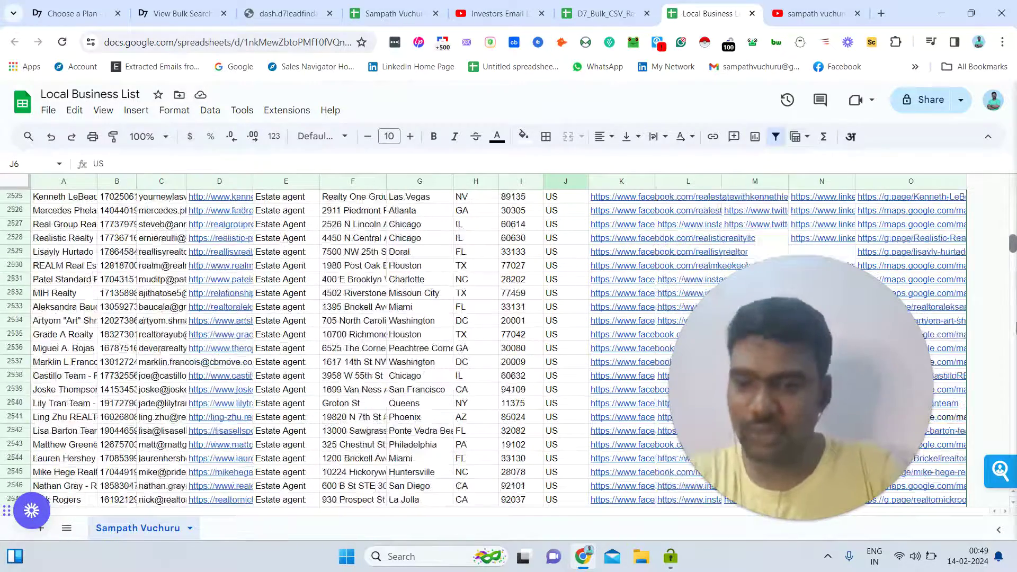
pyautogui.moveTo(1015, 389); pyautogui.dragTo(1015, 512)
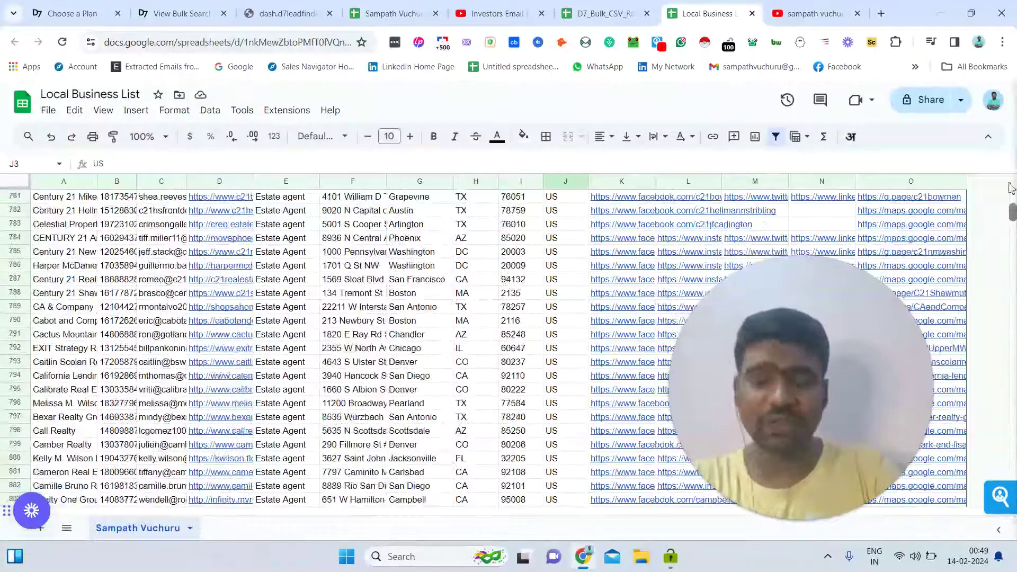
pyautogui.moveTo(1011, 187); pyautogui.dragTo(1003, 172)
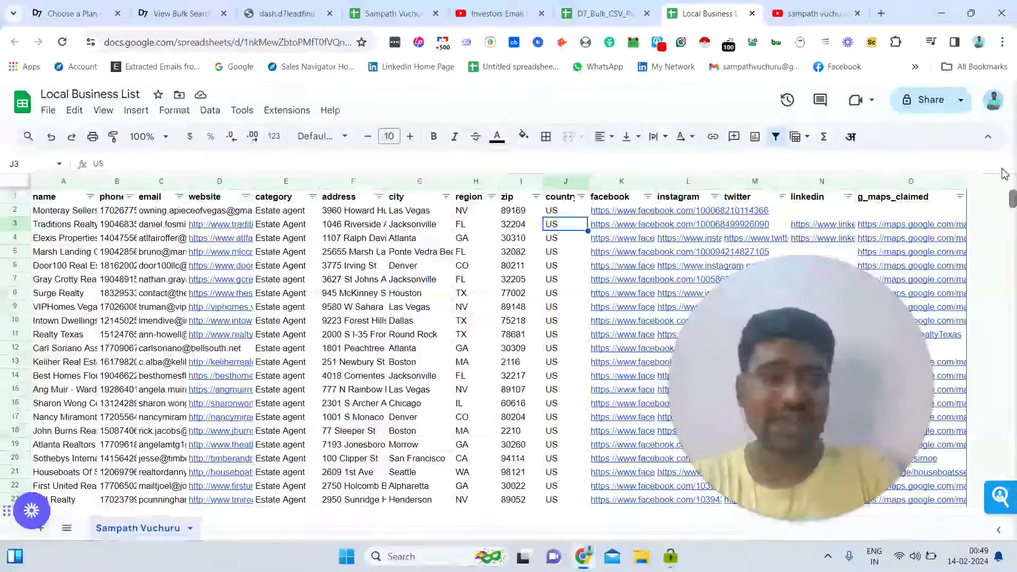
pyautogui.click(400, 335)
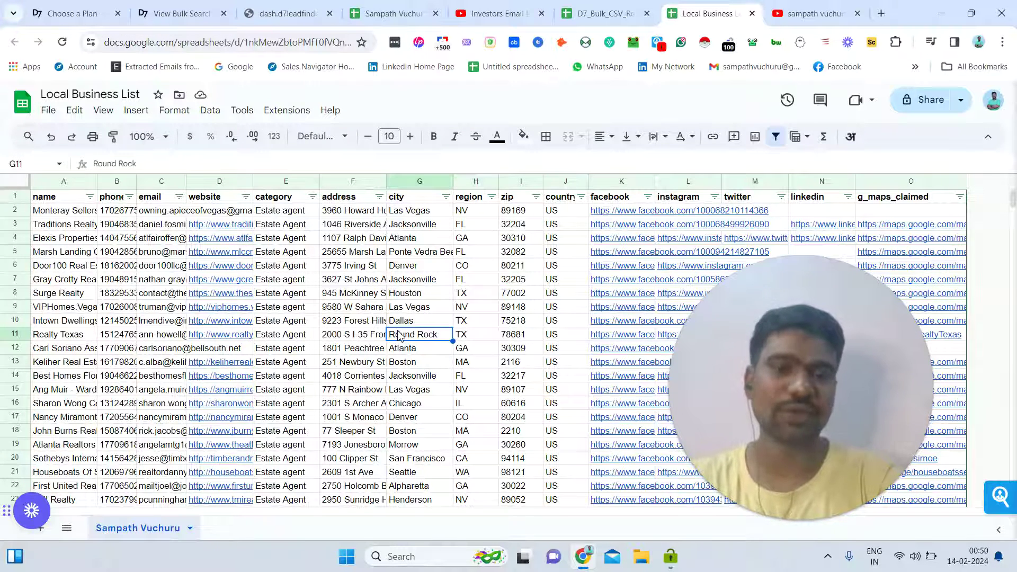
# Step: Return to the Germany Driving Schools results, open the Bulk Search page and highlight the one-keyword, multiple-cities description
pyautogui.click(181, 7)
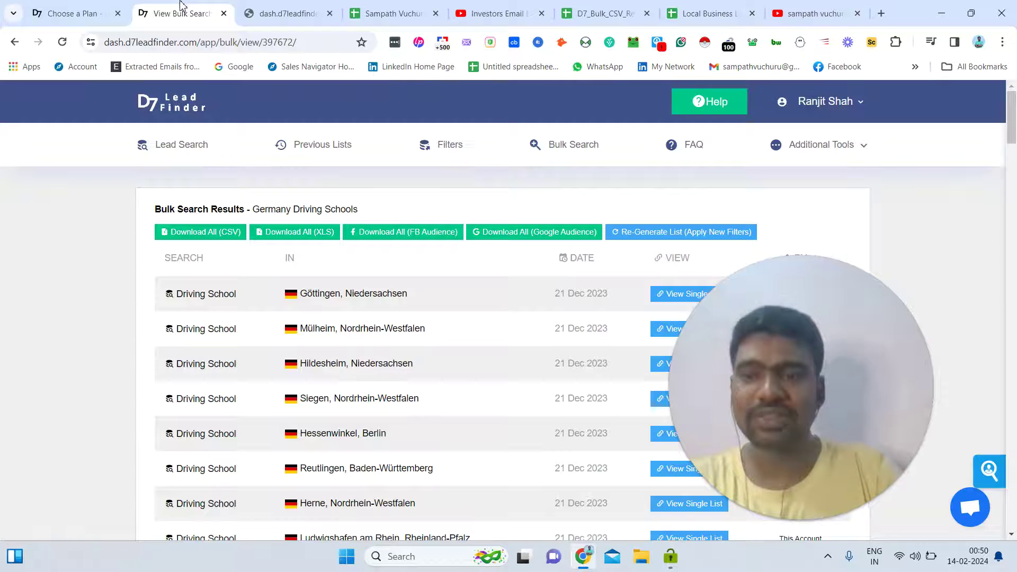
pyautogui.tripleClick(319, 210)
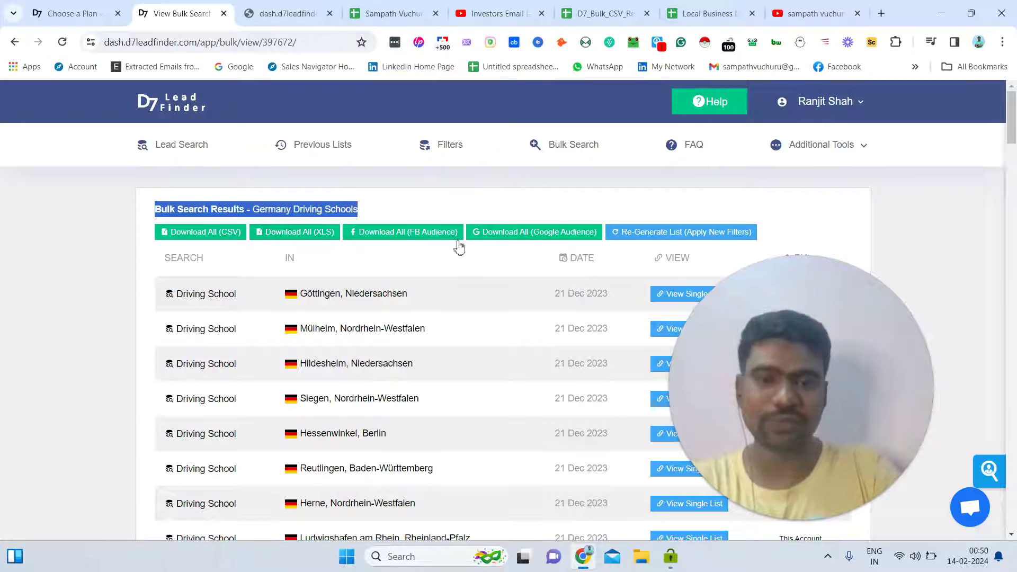
pyautogui.click(587, 150)
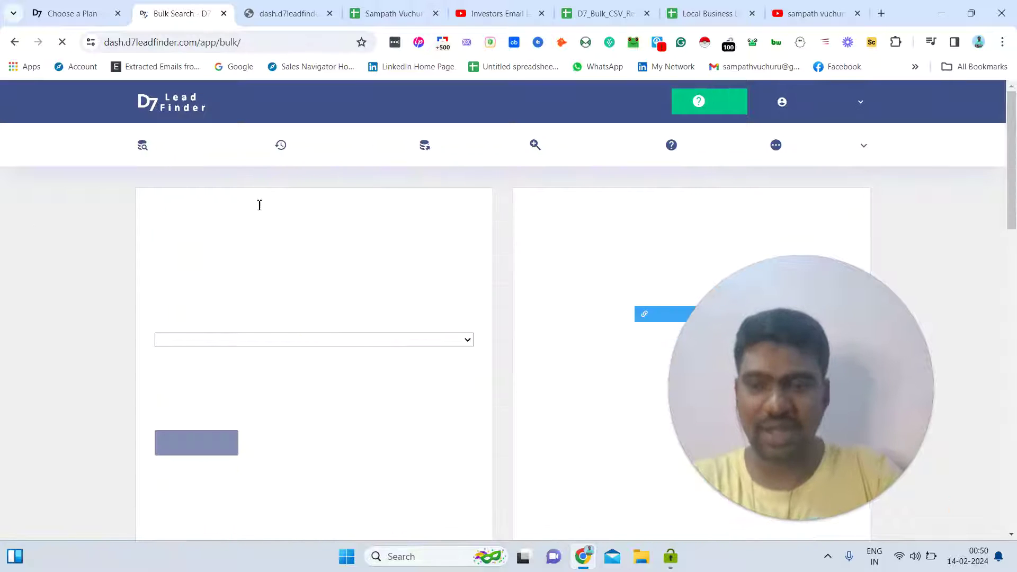
pyautogui.tripleClick(217, 234)
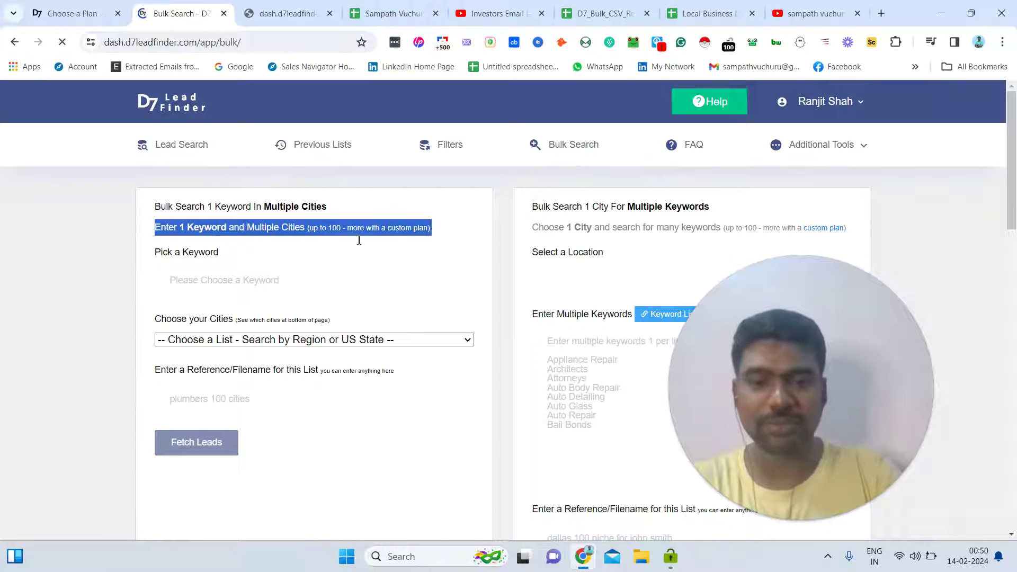
# Step: Choose New York, NY, USA as the location for the one-city, multiple-keywords bulk search
pyautogui.click(805, 299)
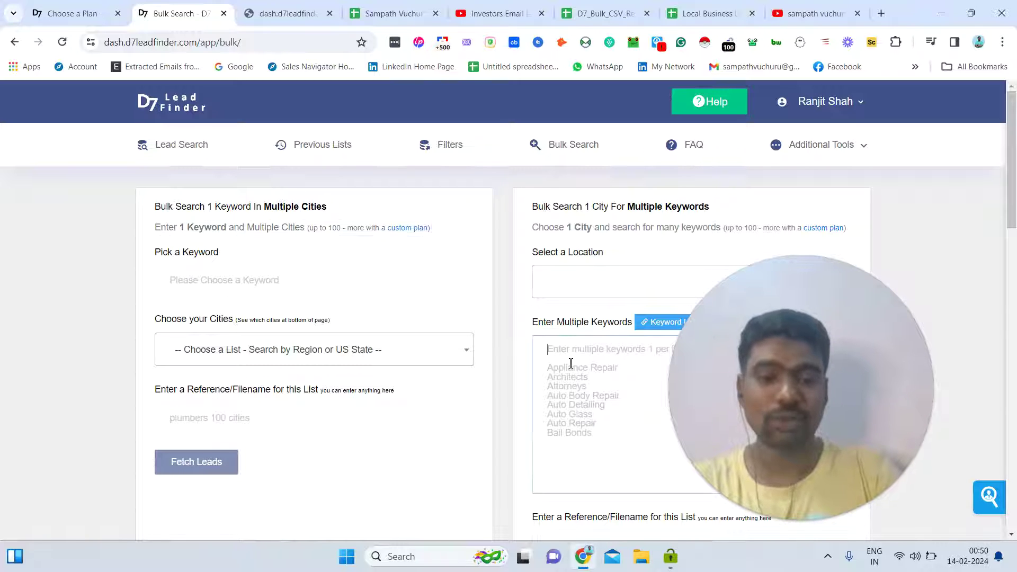
pyautogui.moveTo(843, 355); pyautogui.dragTo(186, 255)
pyautogui.click(618, 281)
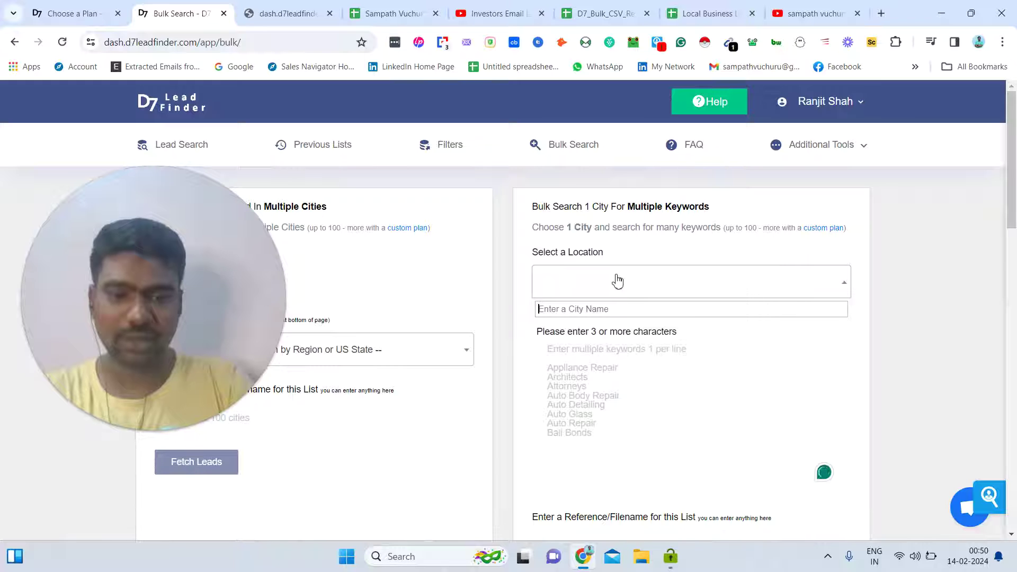
pyautogui.write('w')
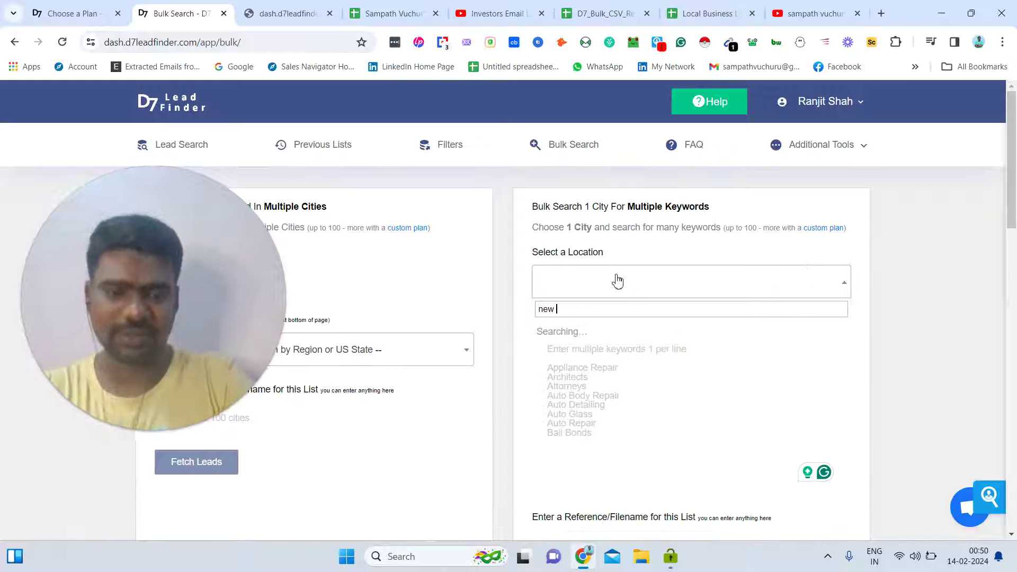
pyautogui.click(607, 331)
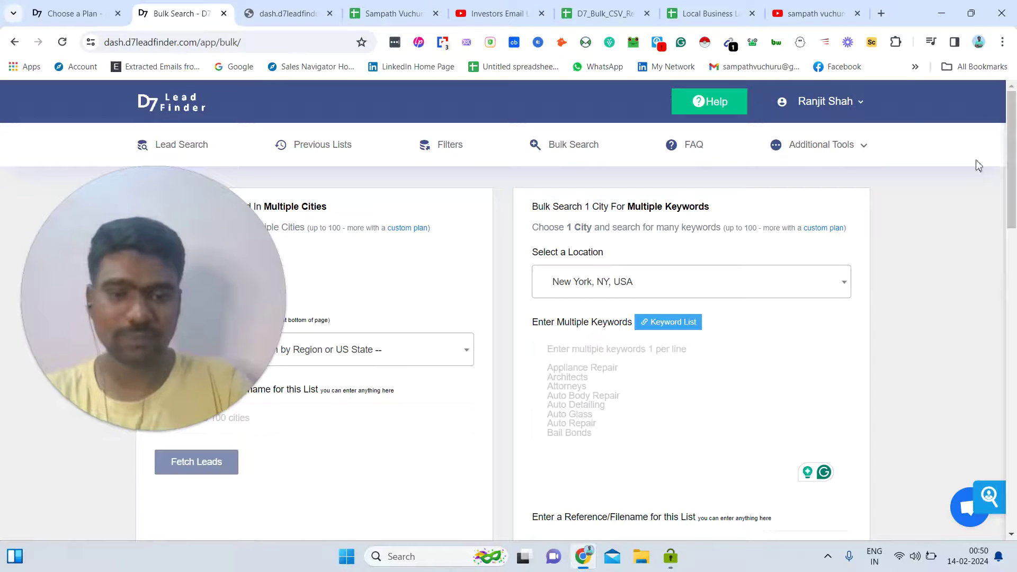
# Step: Copy the keywords Animal Feed through Attorneys from the page's keyword list into the multiple-keywords field, removing the partial first line
pyautogui.moveTo(1012, 154); pyautogui.dragTo(1012, 340)
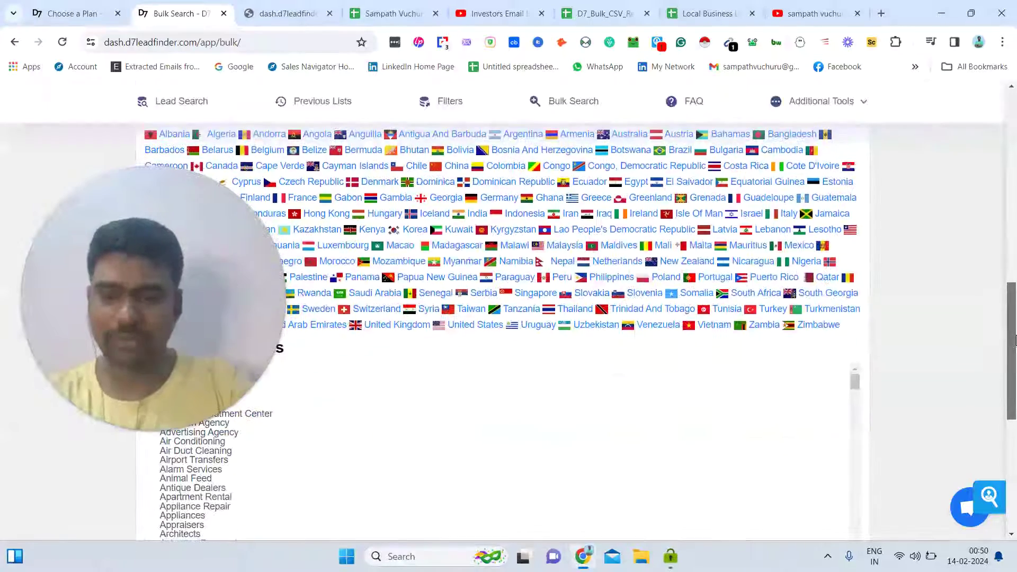
pyautogui.moveTo(181, 468); pyautogui.dragTo(212, 522)
pyautogui.hotkey('ctrl', 'c')
pyautogui.hotkey('ctrl', 'a')
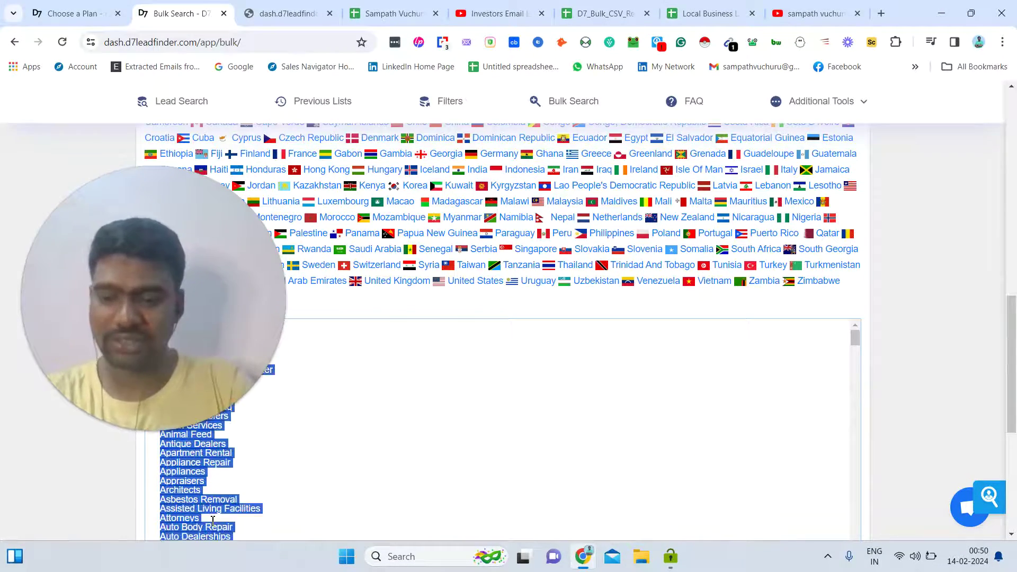
pyautogui.scroll(12, 1015, 270)
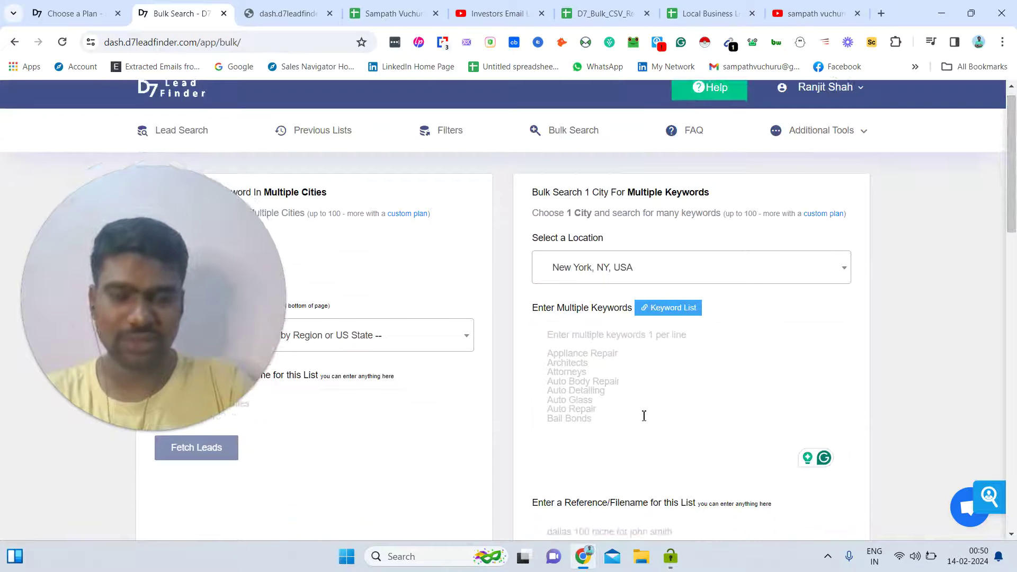
pyautogui.click(644, 414)
pyautogui.hotkey('ctrl', 'v')
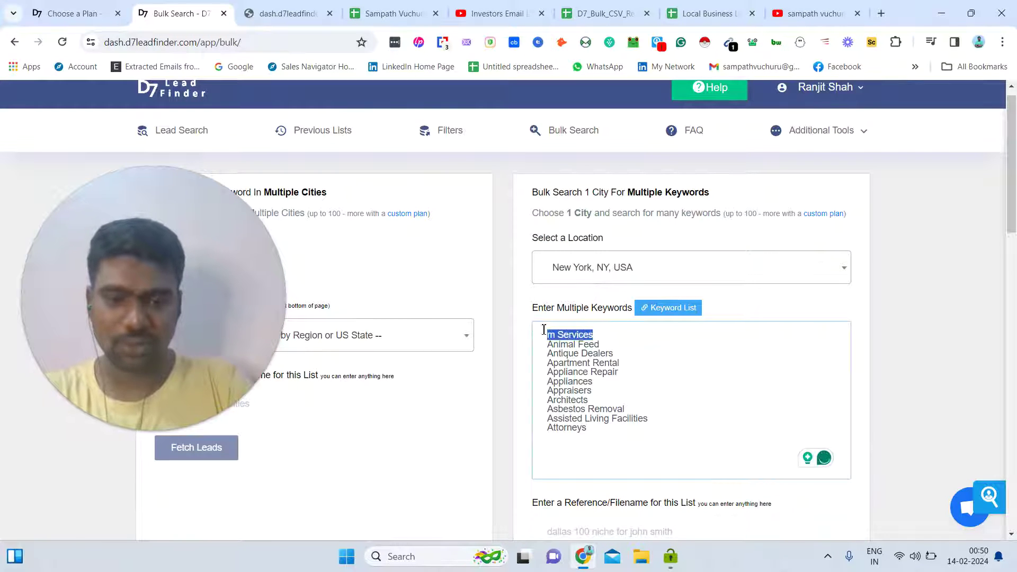
pyautogui.press('Delete')
pyautogui.press('Delete')
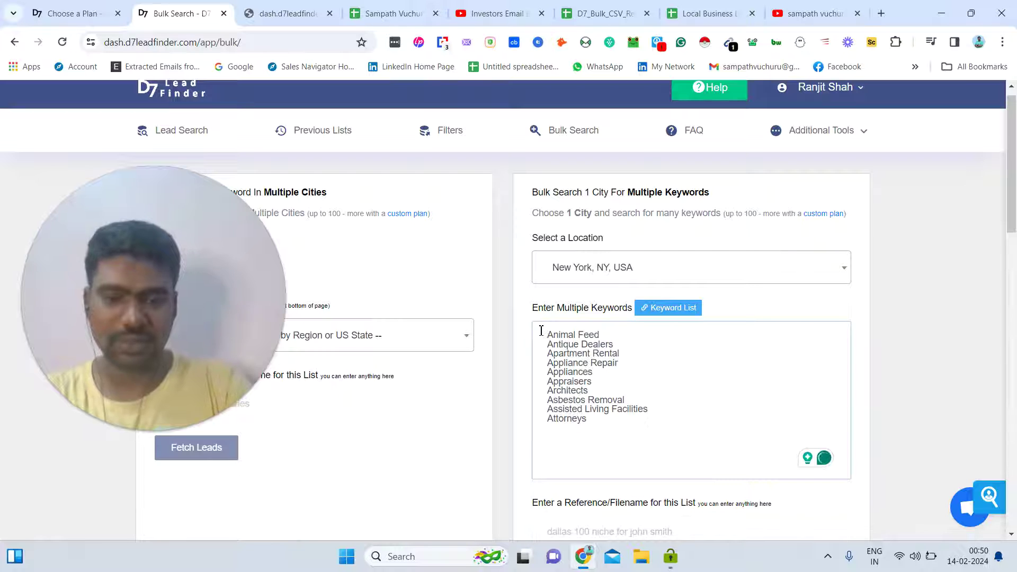
# Step: Enter "Test 1" as the list's reference name and submit the multiple-keywords bulk search to fetch leads
pyautogui.click(1014, 271)
pyautogui.moveTo(1014, 272); pyautogui.dragTo(1015, 208)
pyautogui.click(684, 337)
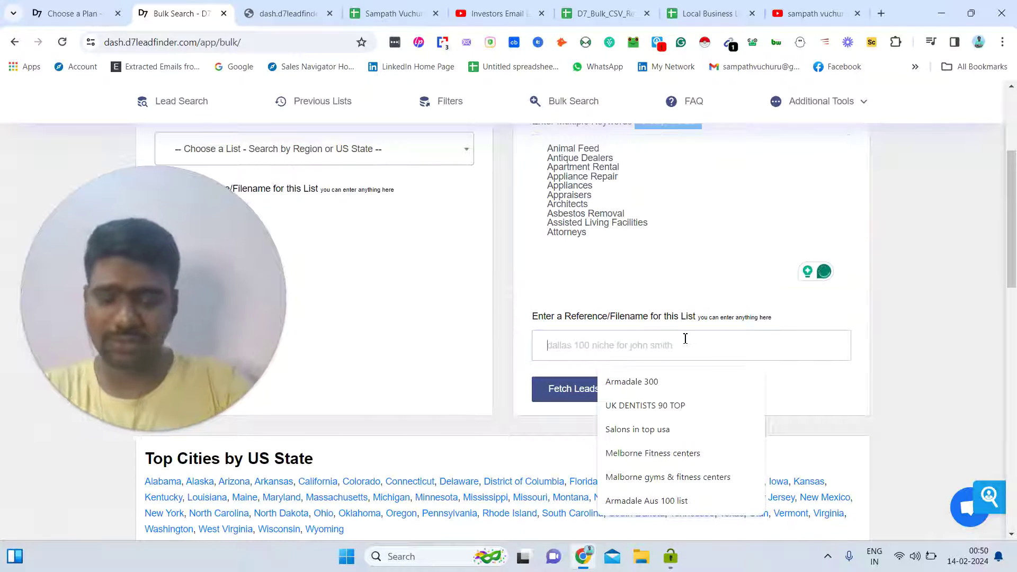
pyautogui.write('test 1')
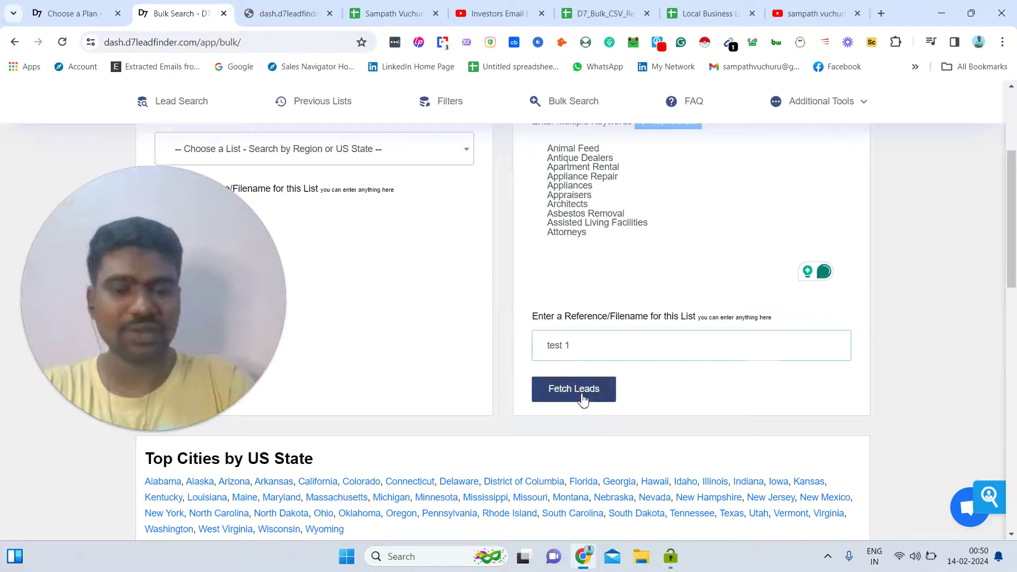
pyautogui.click(586, 393)
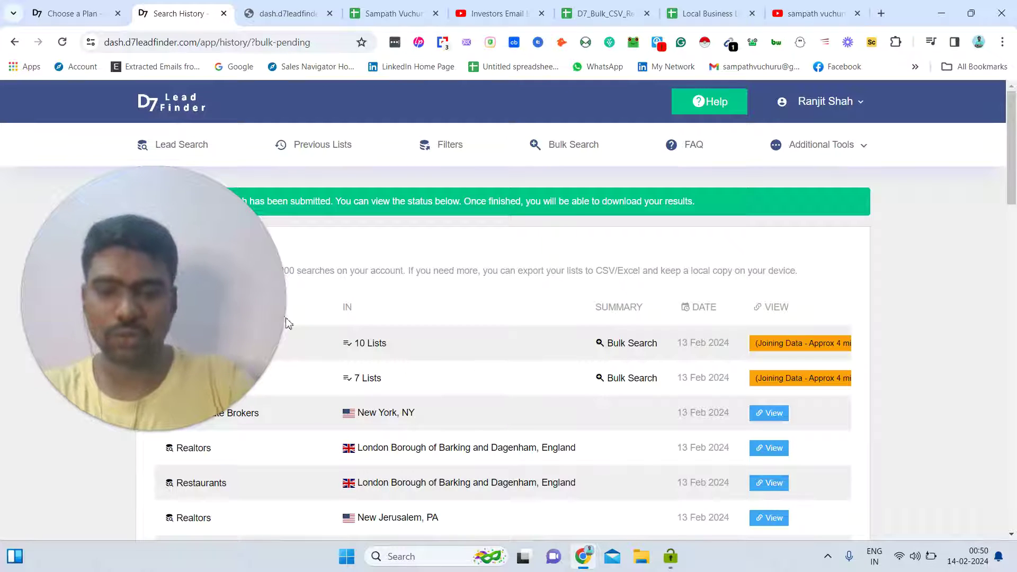
# Step: Highlight the number of lists and the date of the newest bulk search in the search history
pyautogui.moveTo(274, 315); pyautogui.dragTo(345, 302)
pyautogui.tripleClick(377, 348)
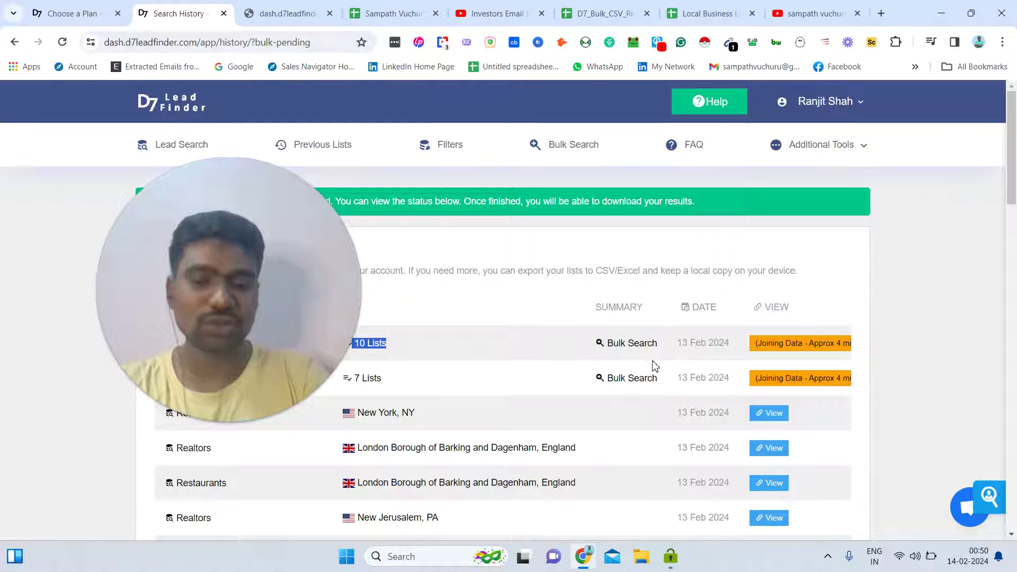
pyautogui.tripleClick(734, 348)
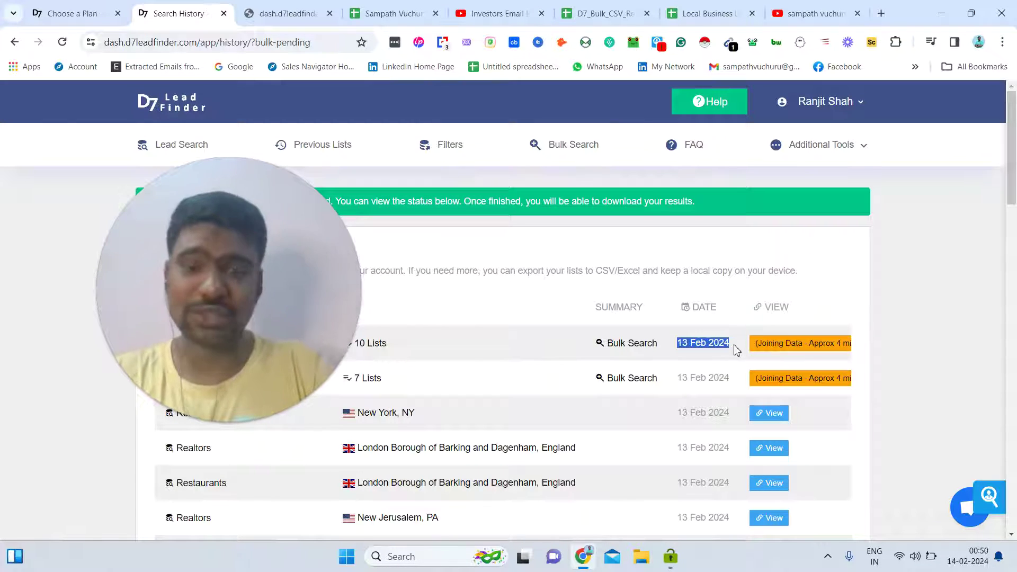
# Step: View the D7_Bulk_CSV_Res_Usa_1 spreadsheet and the D7 Lead Finder plan page with its Starter, Agency and Professional prices
pyautogui.click(633, 7)
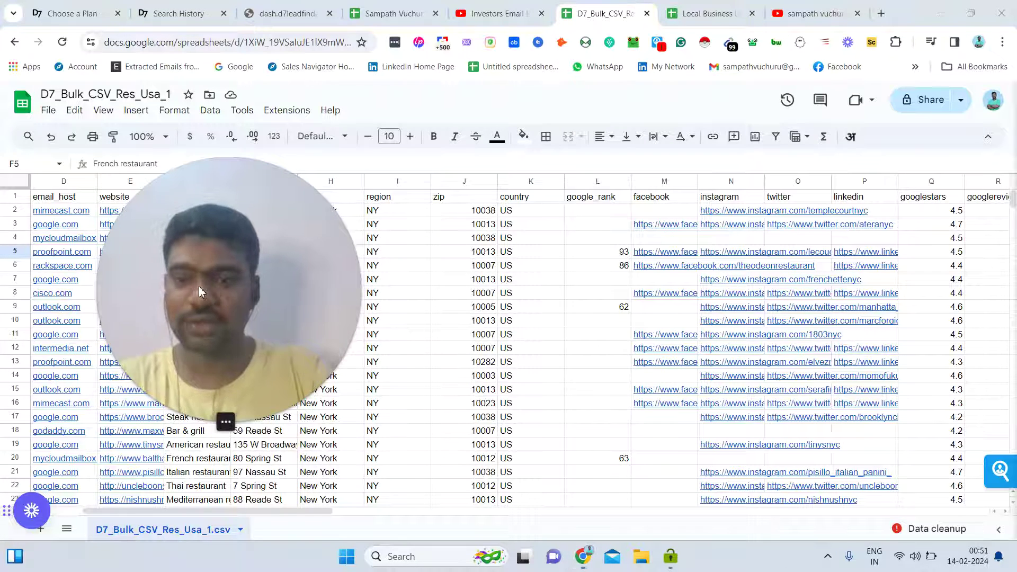
pyautogui.click(106, 7)
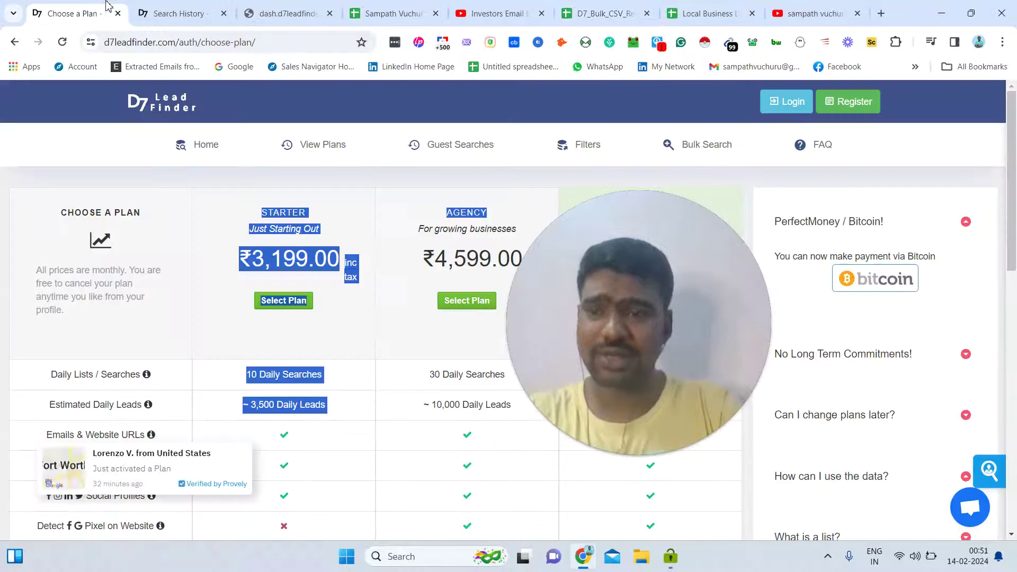
pyautogui.click(455, 194)
pyautogui.moveTo(644, 237); pyautogui.dragTo(341, 271)
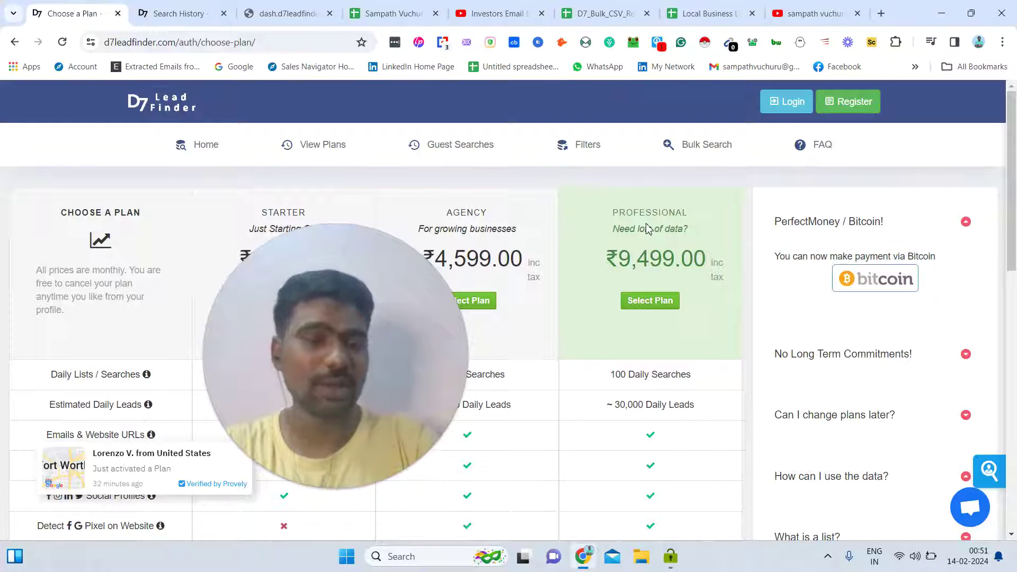
# Step: Return to the D7 search history and show the Lead Search page and the Bulk Search page
pyautogui.click(194, 13)
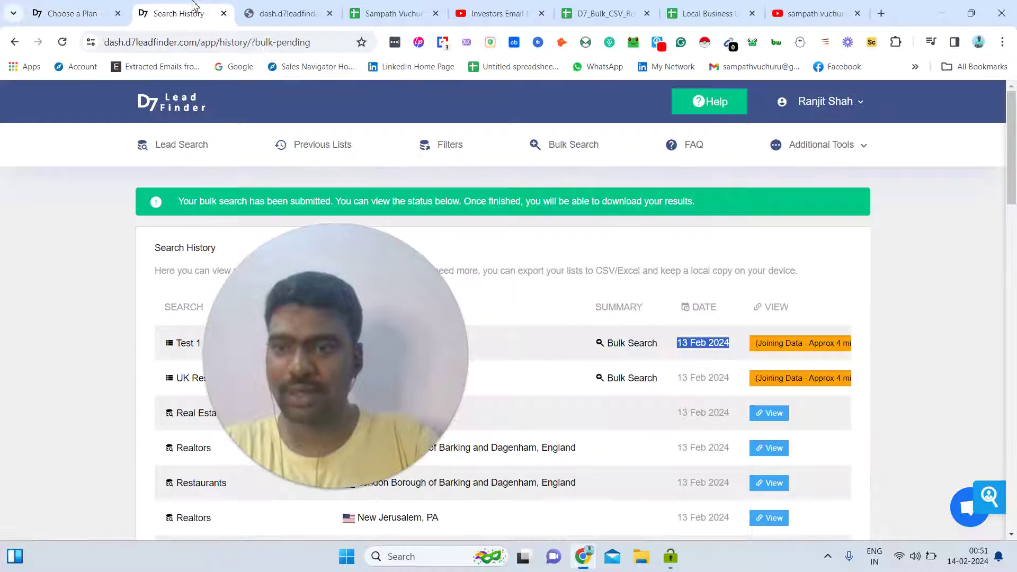
pyautogui.click(180, 151)
pyautogui.moveTo(222, 345); pyautogui.dragTo(720, 357)
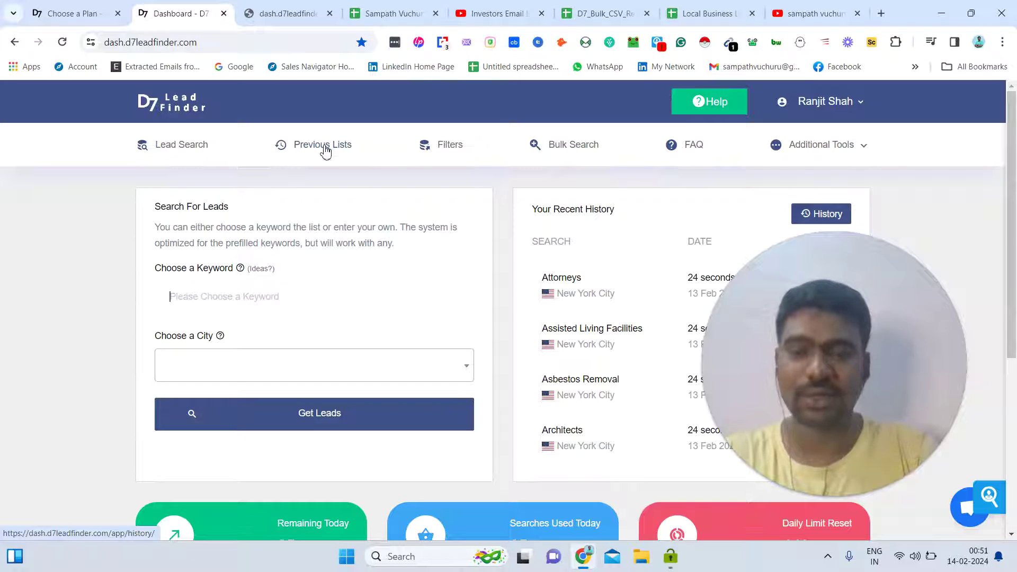
pyautogui.click(567, 155)
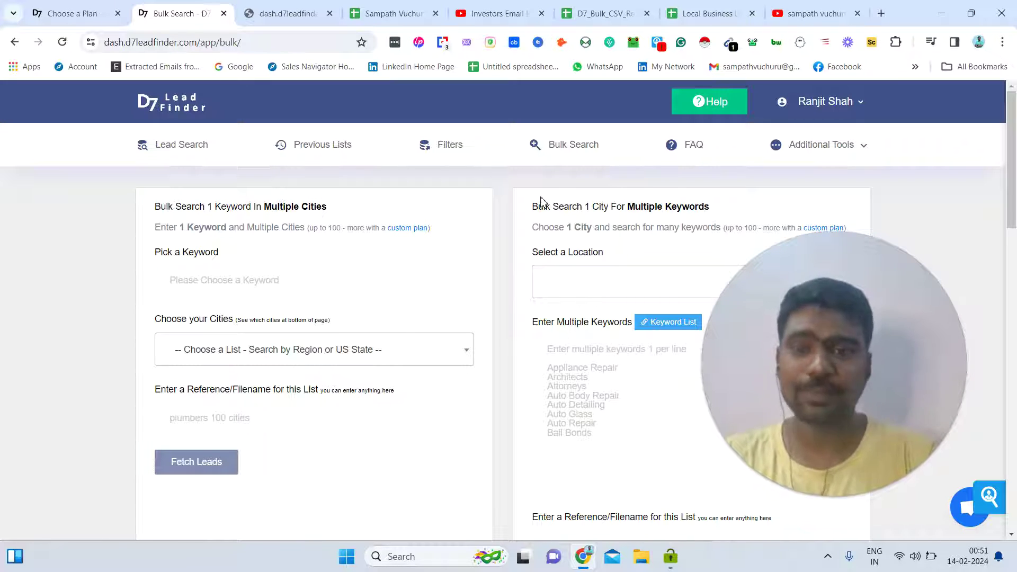
# Step: Switch back to the Local Business List spreadsheet and look through its rows of estate agent data
pyautogui.click(709, 12)
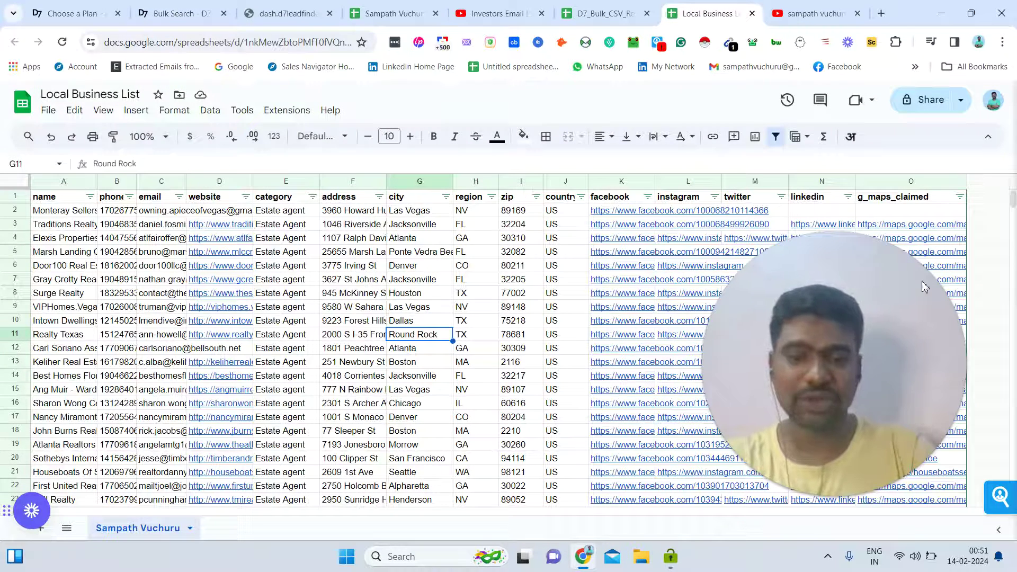
pyautogui.press('Left')
pyautogui.press('Down')
pyautogui.press('Down')
pyautogui.press('Down')
pyautogui.press('Down')
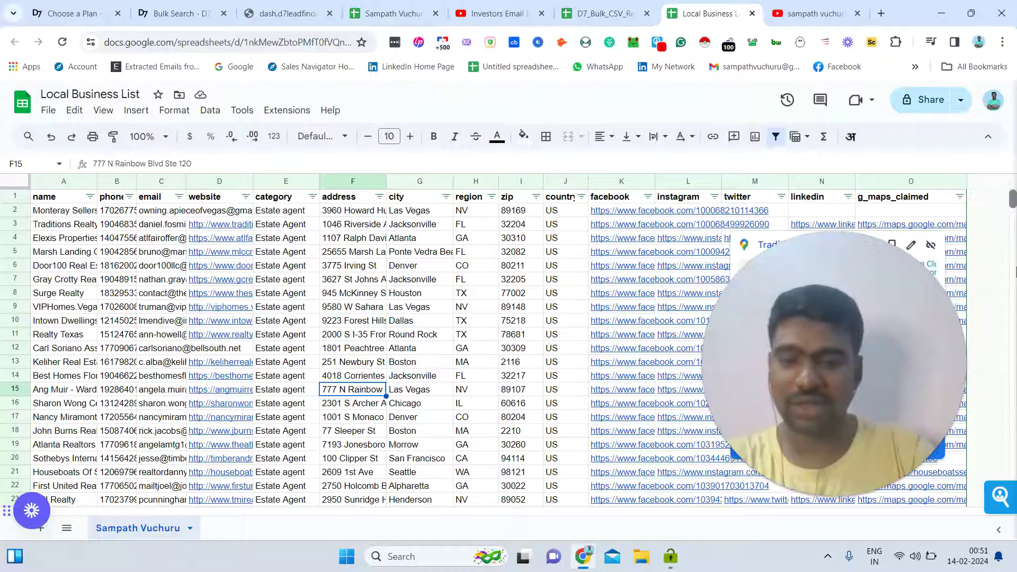
pyautogui.moveTo(1016, 272); pyautogui.dragTo(1014, 506)
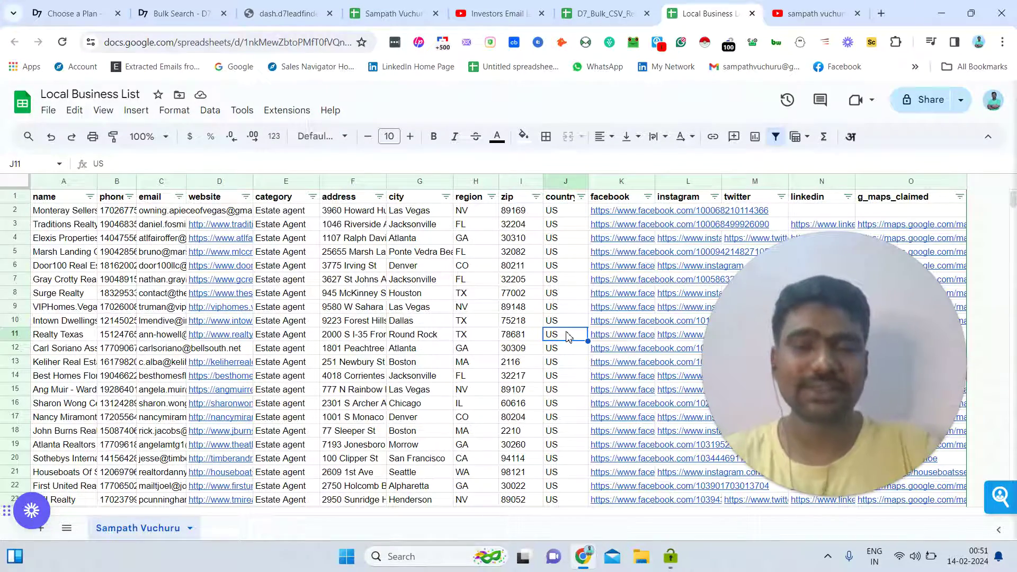
# Step: Show the description of the Investors Email List Building video on YouTube, and look through the sheet names in the Data List Example spreadsheet
pyautogui.click(510, 10)
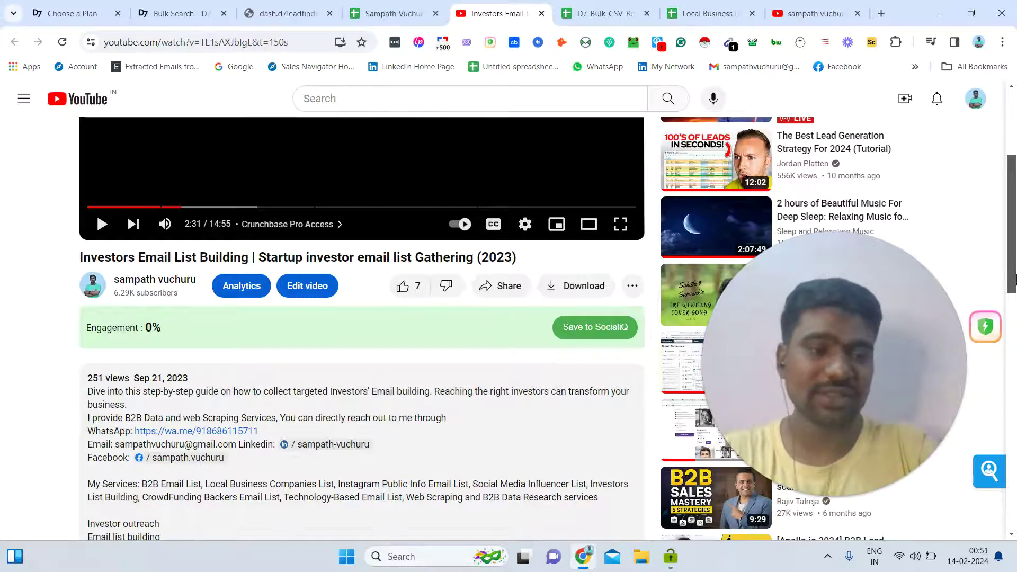
pyautogui.moveTo(1016, 279); pyautogui.dragTo(1013, 320)
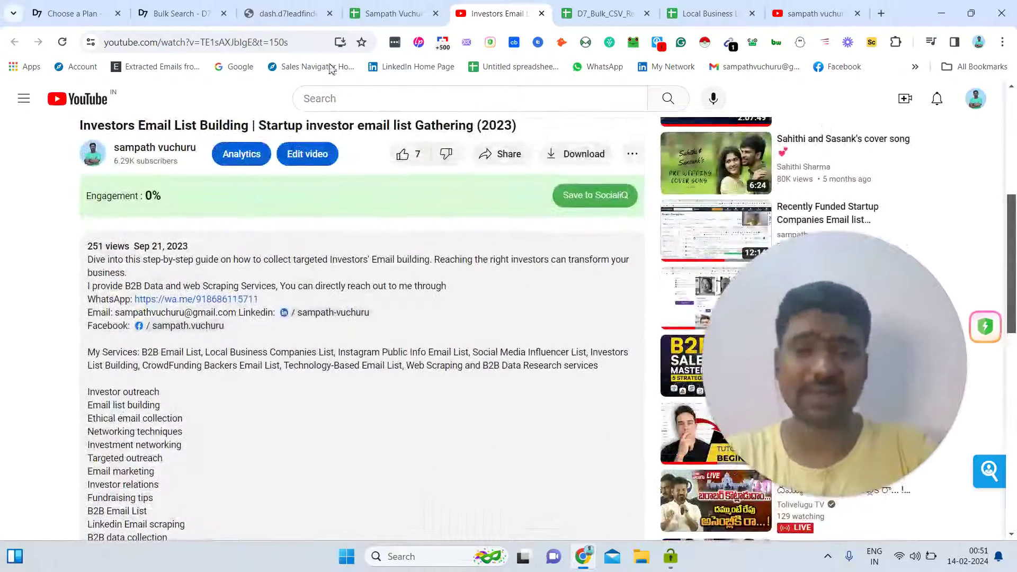
pyautogui.click(358, 6)
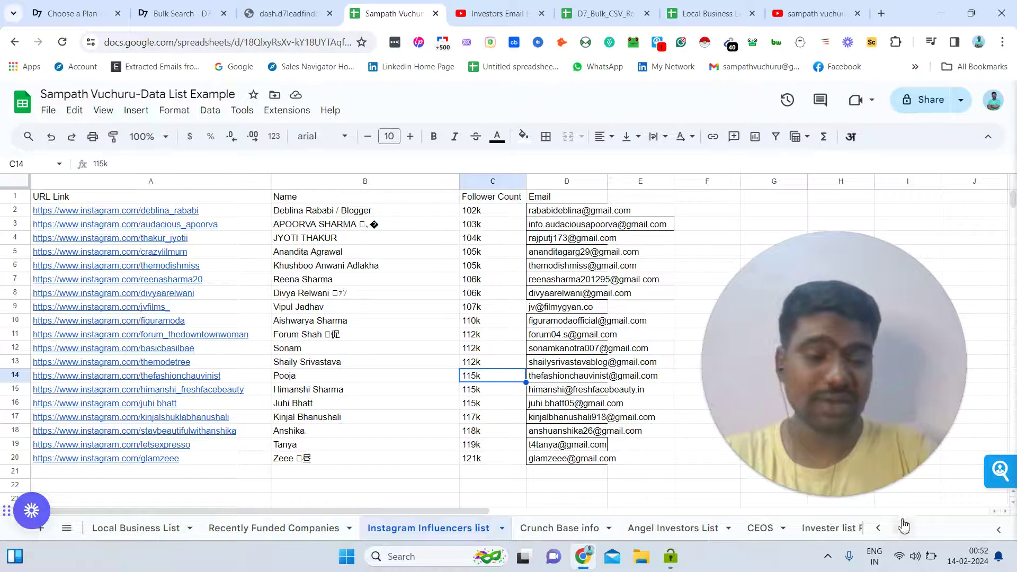
pyautogui.click(878, 530)
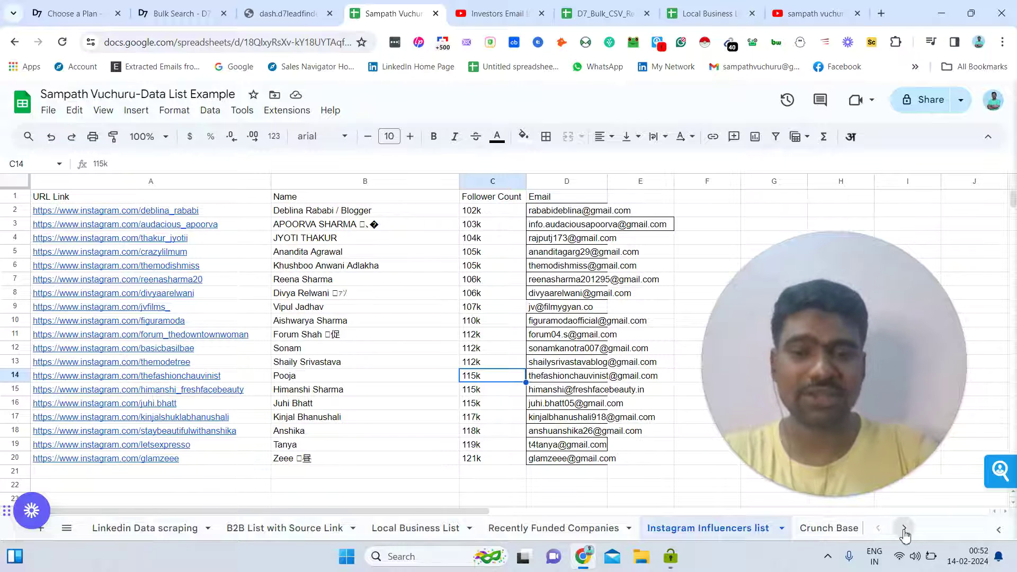
pyautogui.click(905, 530)
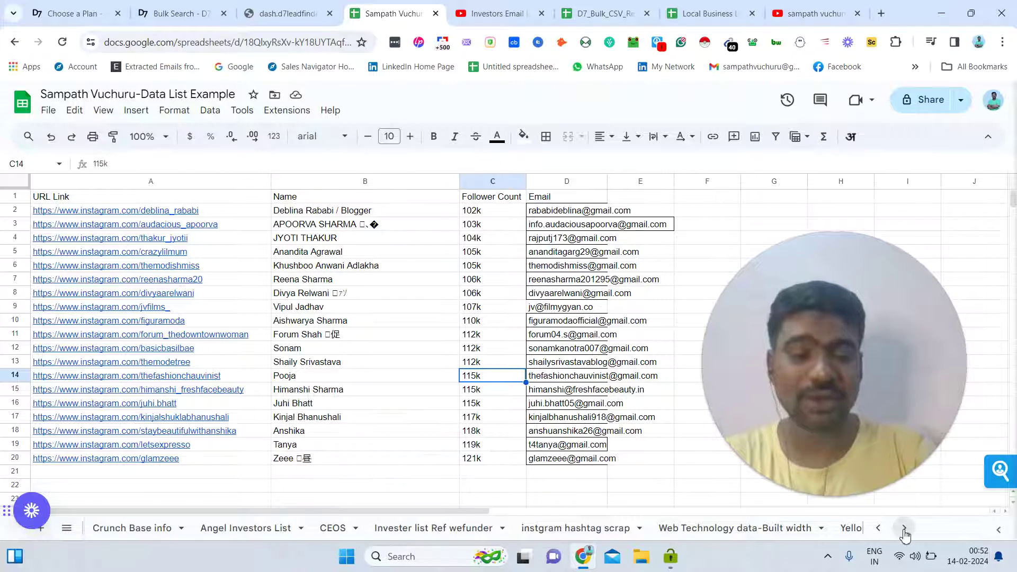
pyautogui.click(905, 530)
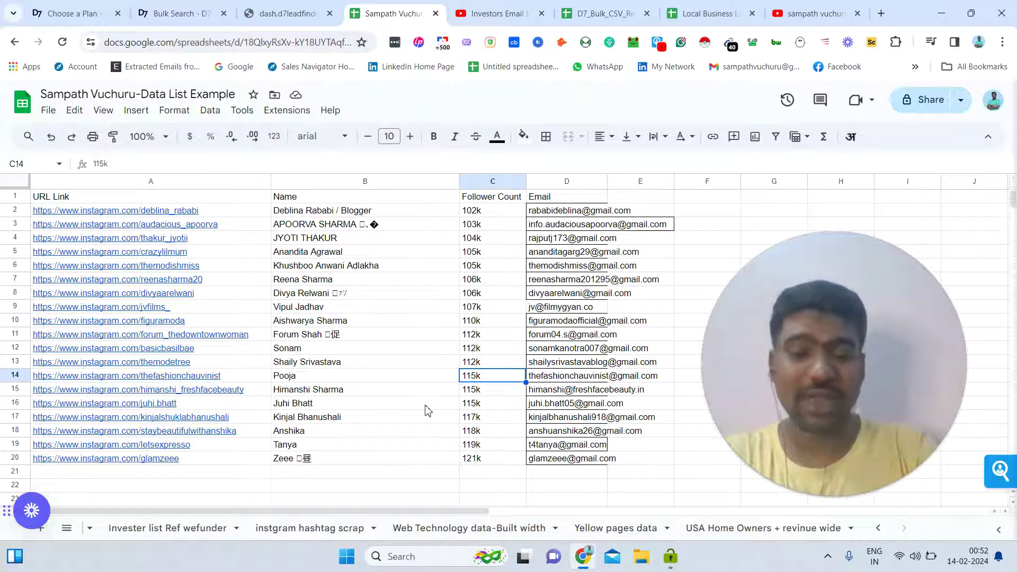
# Step: Return to the Investors Email List Building video on YouTube and highlight the contact details and services in its description
pyautogui.click(502, 7)
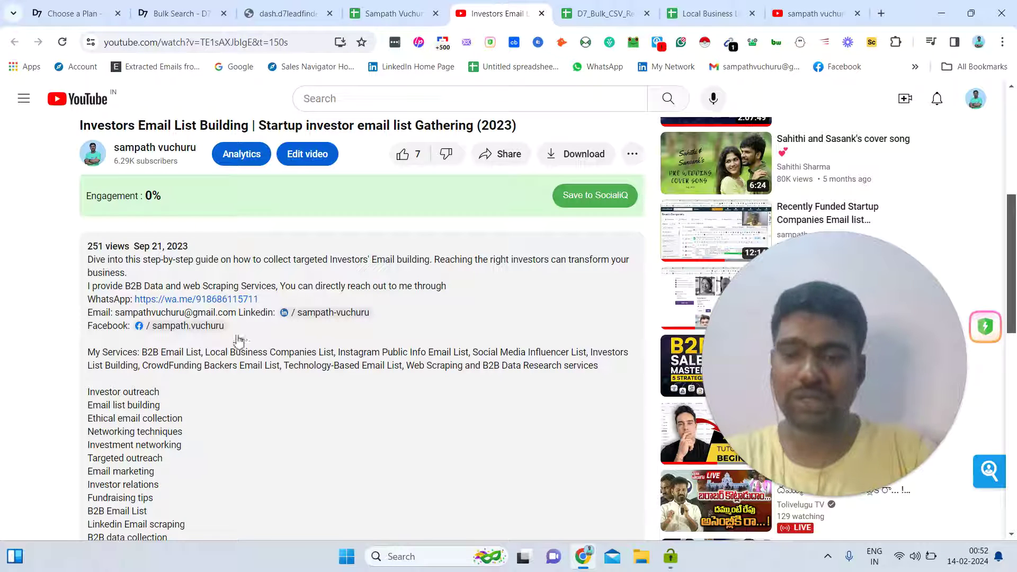
pyautogui.moveTo(263, 299); pyautogui.dragTo(294, 303)
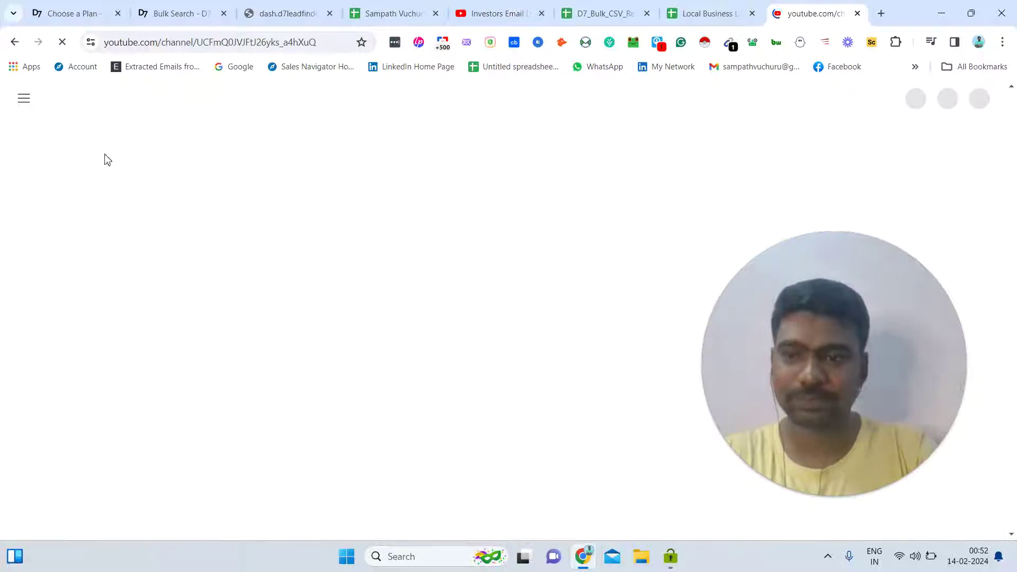
pyautogui.click(490, 5)
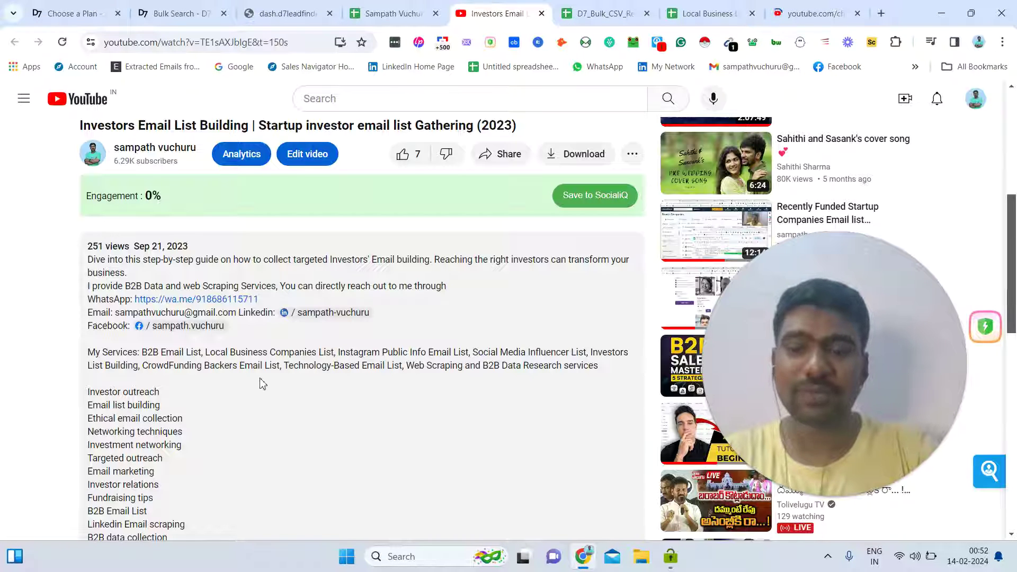
pyautogui.moveTo(260, 379); pyautogui.dragTo(151, 247)
pyautogui.click(393, 84)
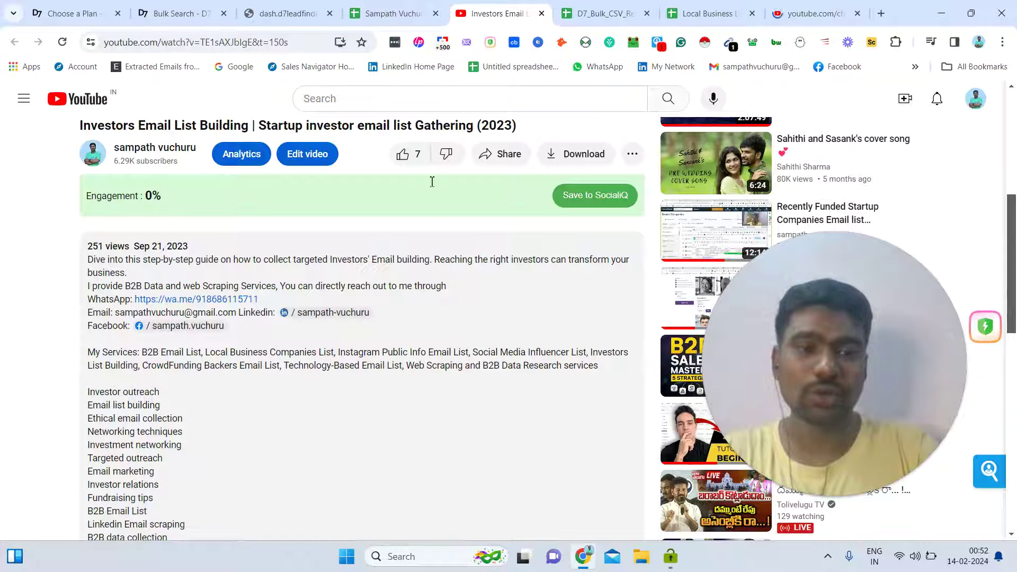